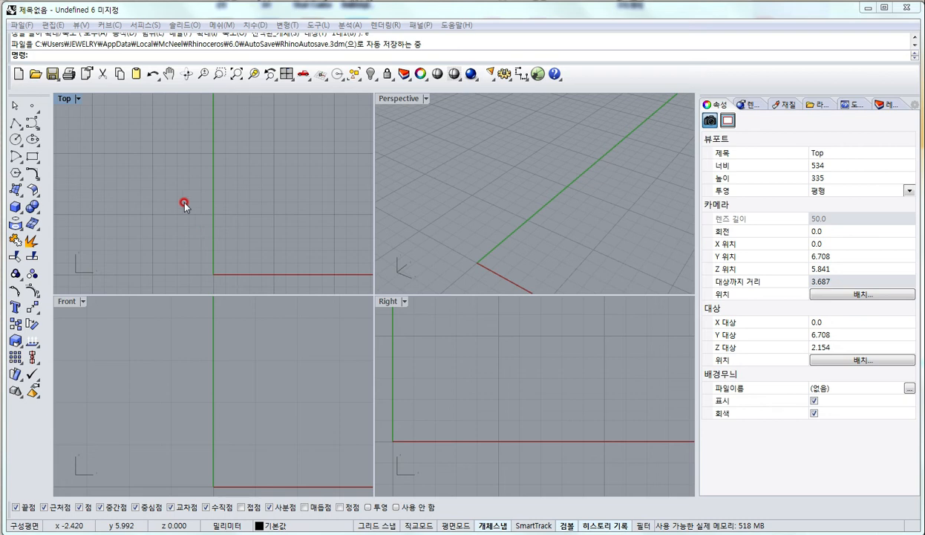
- Draw a solid box from the origin, about 2.45 mm wide, 17.1 mm long and 2.7 mm high
right_click_drag(275, 233, 204, 199)
left_click(15, 205)
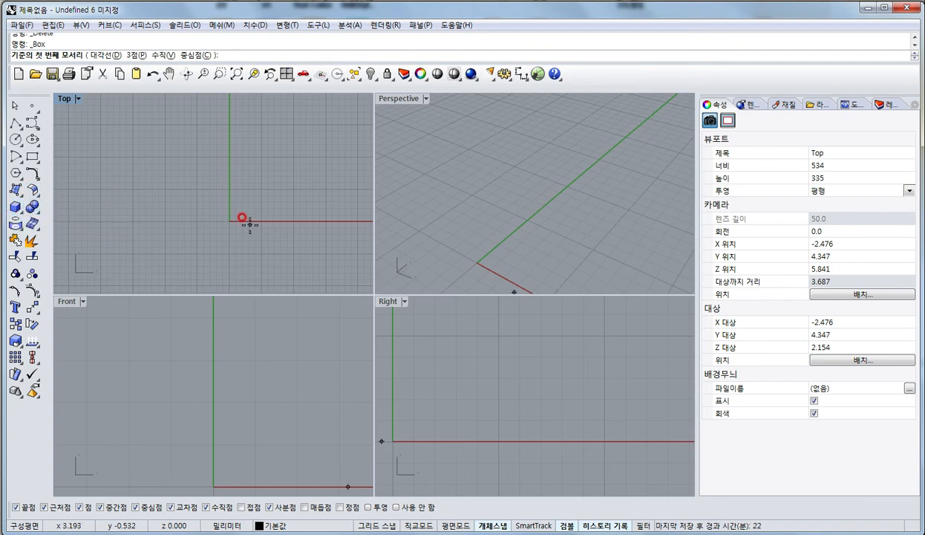
type("0")
key("Return")
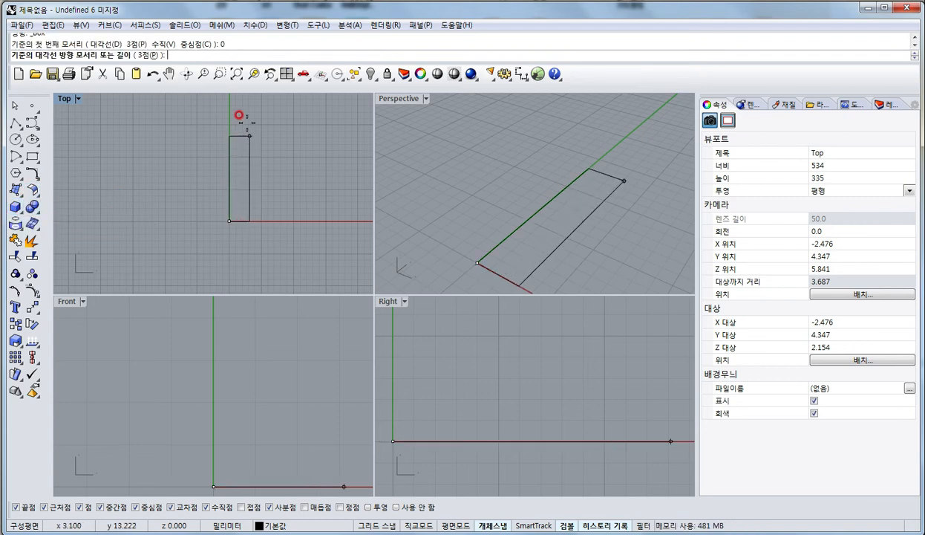
left_click(236, 106)
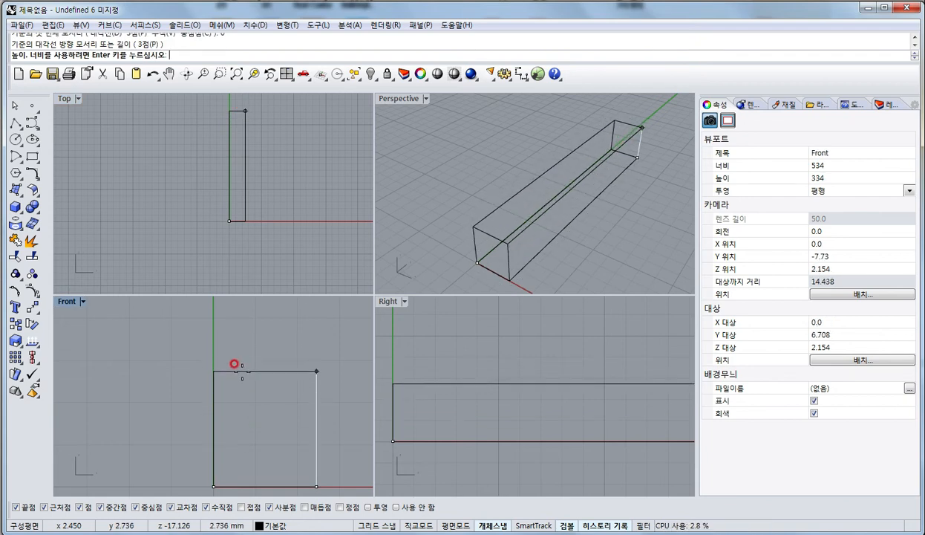
left_click(234, 364)
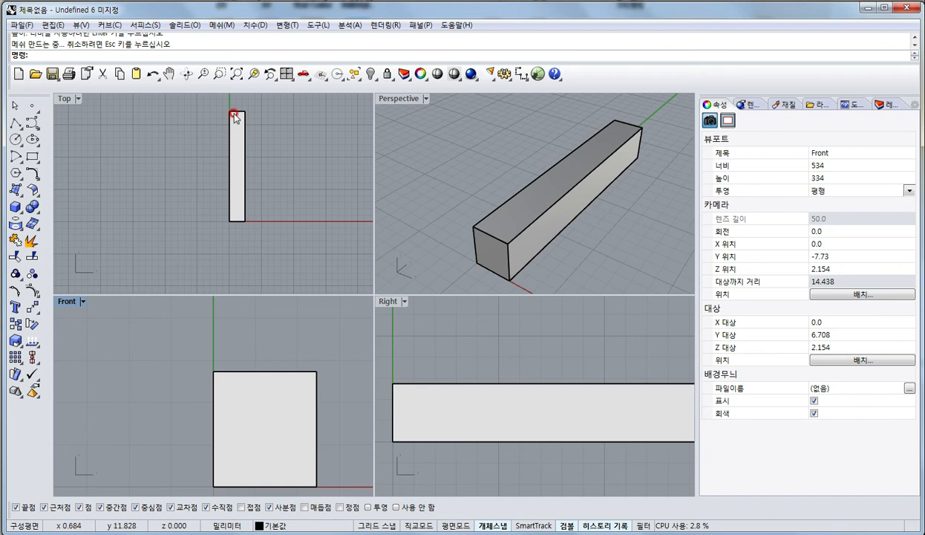
- Move the far outer vertical edge of the box toward the origin so that end becomes slanted in plan
left_click(251, 175)
right_click_drag(245, 105, 261, 164)
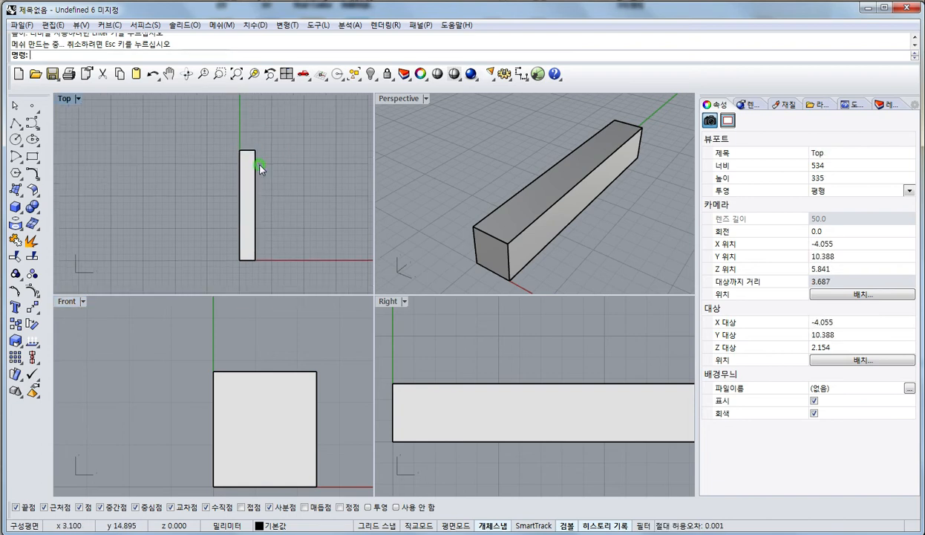
scroll(249, 151, "up", 6)
left_click_drag(251, 119, 265, 154)
right_click_drag(513, 164, 451, 151)
right_click_drag(621, 239, 557, 219, "shift")
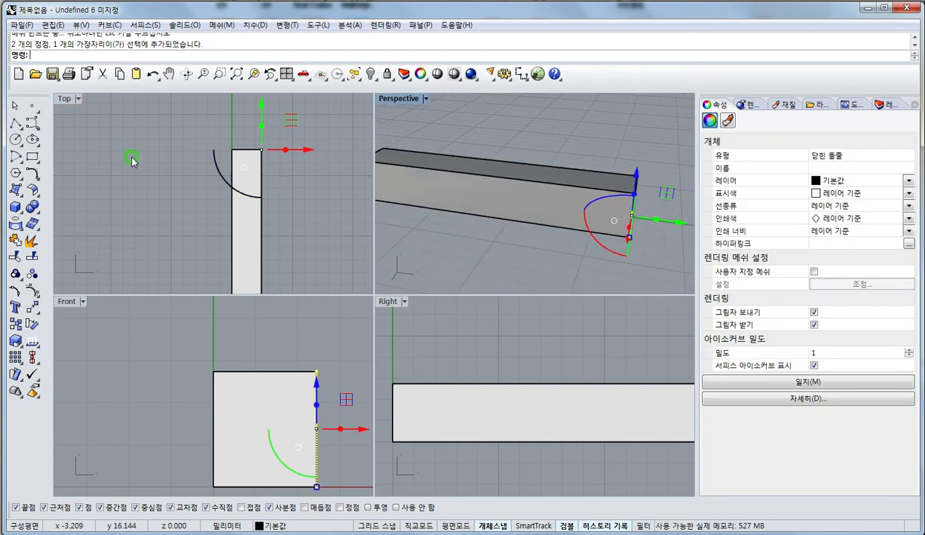
right_click_drag(214, 165, 181, 177)
scroll(180, 176, "down", 4)
left_click_drag(211, 125, 209, 148)
scroll(227, 208, "up", 3)
scroll(209, 233, "up", 2)
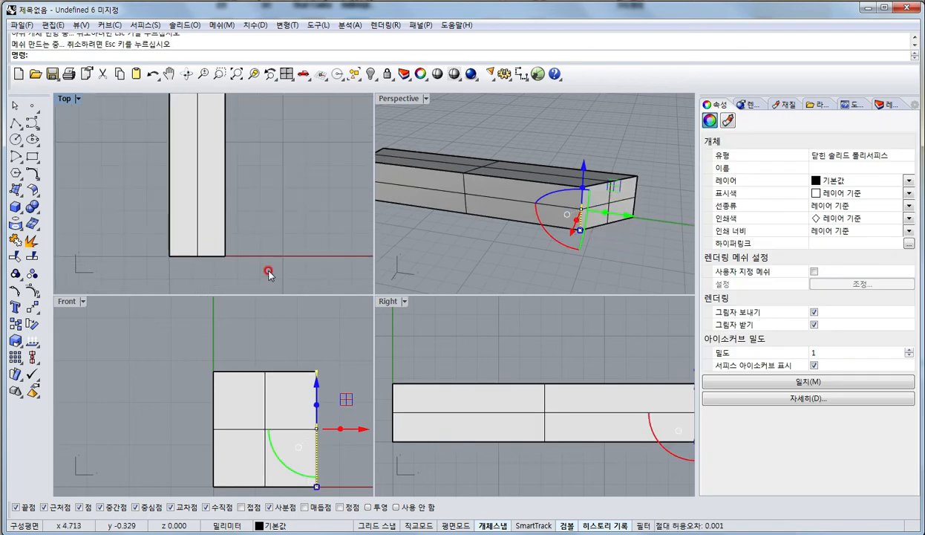
- Clear the sub-object selection and switch the Top viewport to wireframe display
left_click_drag(211, 235, 211, 234)
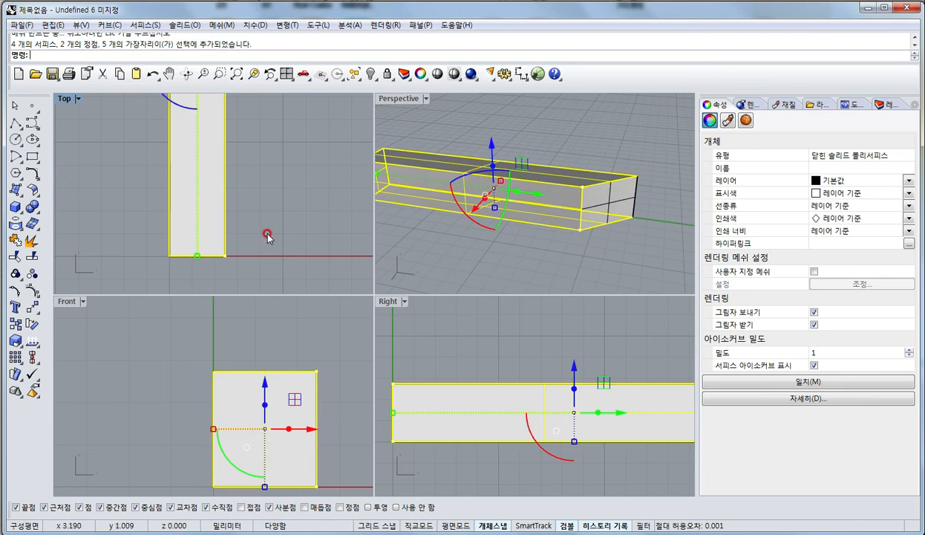
left_click(245, 232)
right_click_drag(92, 132, 97, 176)
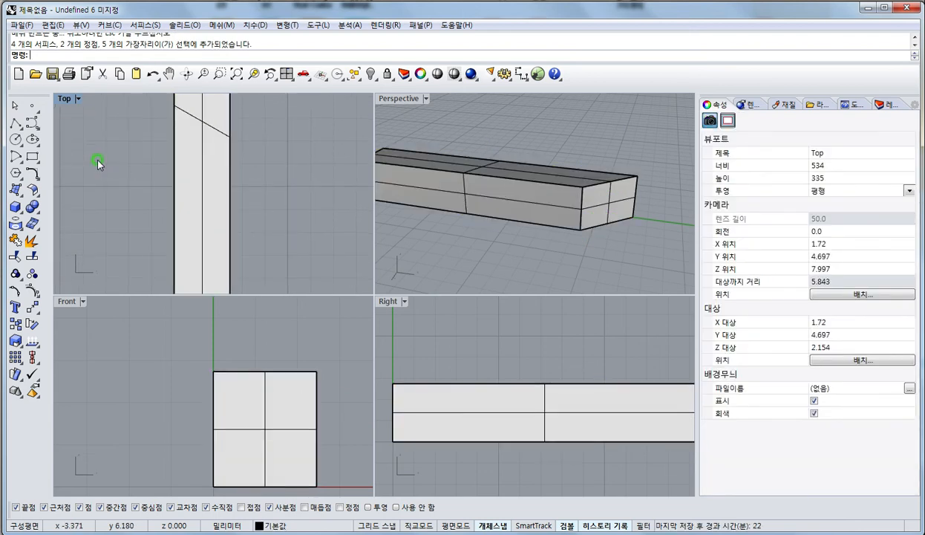
scroll(97, 160, "down", 4)
left_click(66, 99)
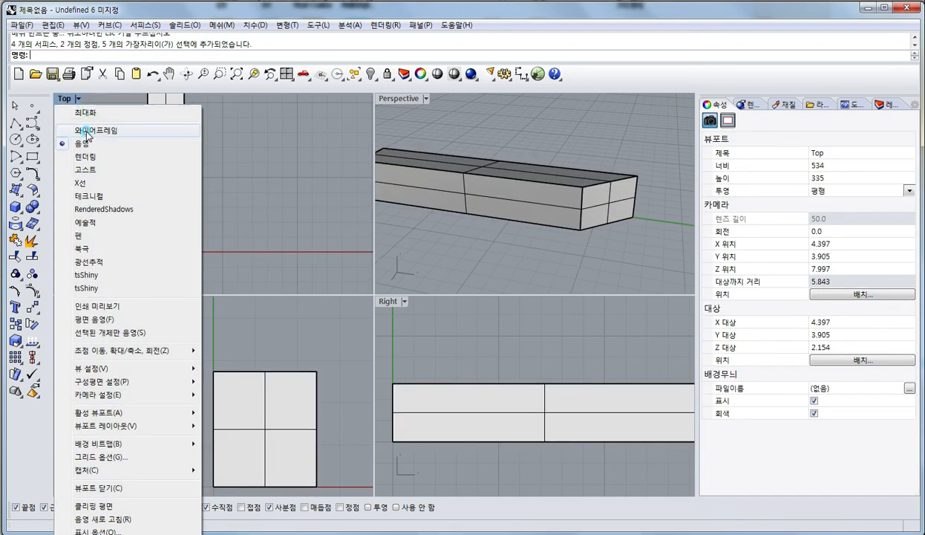
left_click(87, 132)
- Move the outer vertical edge at the origin end inward to about half the box's width, tapering the bar in plan
right_click_drag(175, 212, 171, 245)
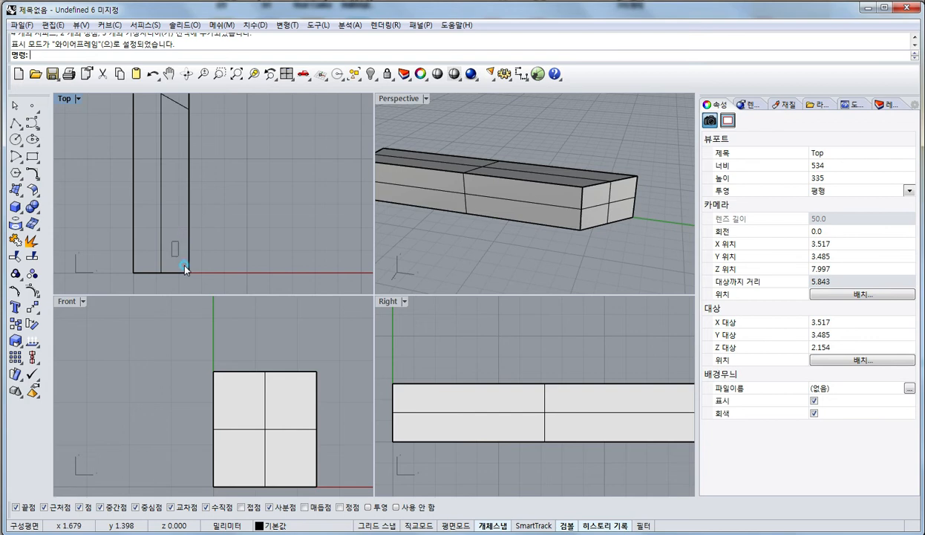
left_click_drag(218, 293, 216, 292, "ctrl+shift")
right_click_drag(558, 187, 380, 234)
right_click_drag(167, 256, 183, 187)
scroll(170, 262, "up", 3)
scroll(195, 205, "down", 2)
left_click(274, 266)
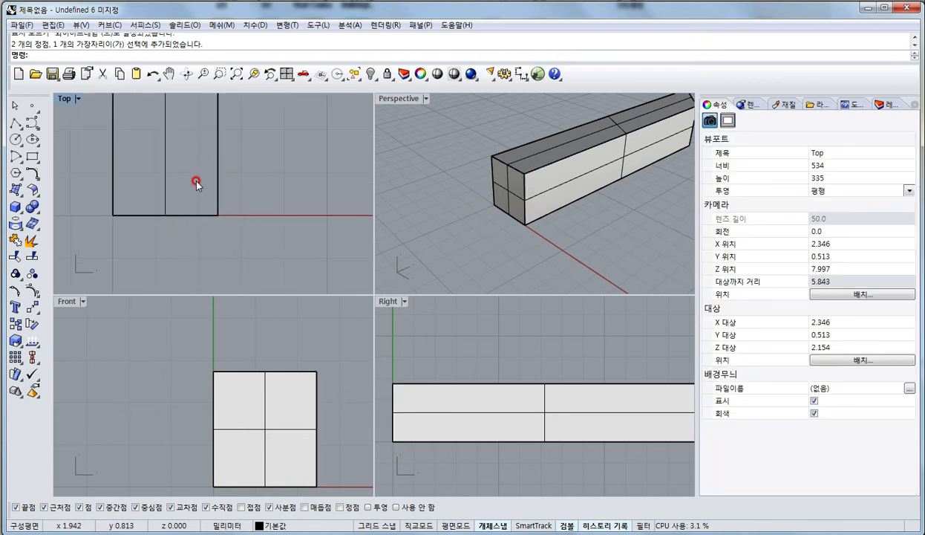
left_click_drag(194, 162, 262, 256)
left_click_drag(257, 213, 207, 228)
scroll(207, 229, "down", 2)
left_click(269, 177)
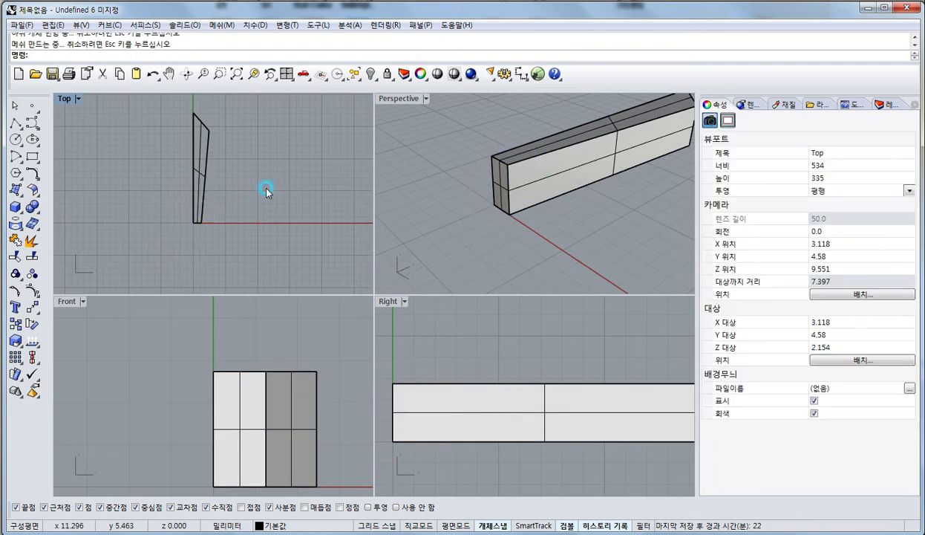
- In an enlarged Perspective view, lower the top edge of the bar's origin end so the top slopes down toward it
right_click_drag(555, 234, 504, 223)
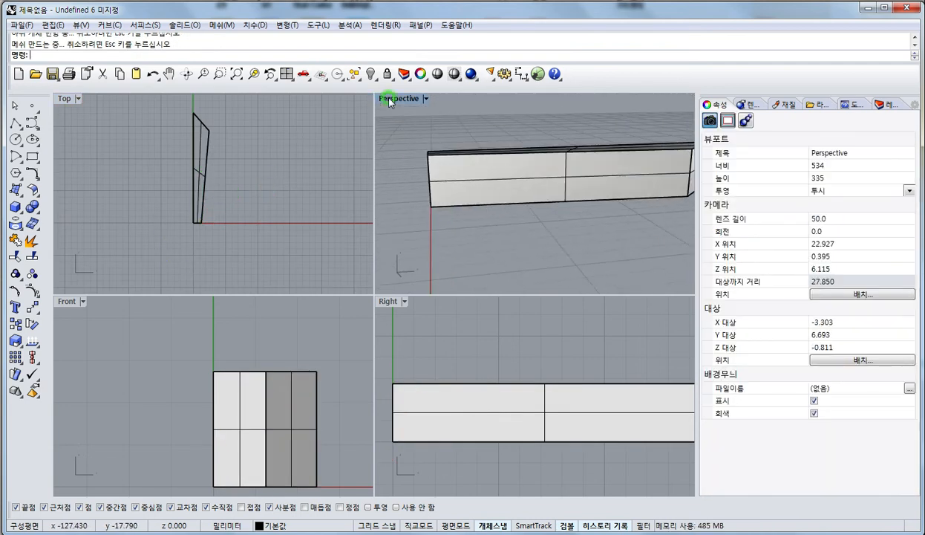
double_click(379, 96)
right_click_drag(301, 202, 370, 209)
scroll(370, 208, "down", 2)
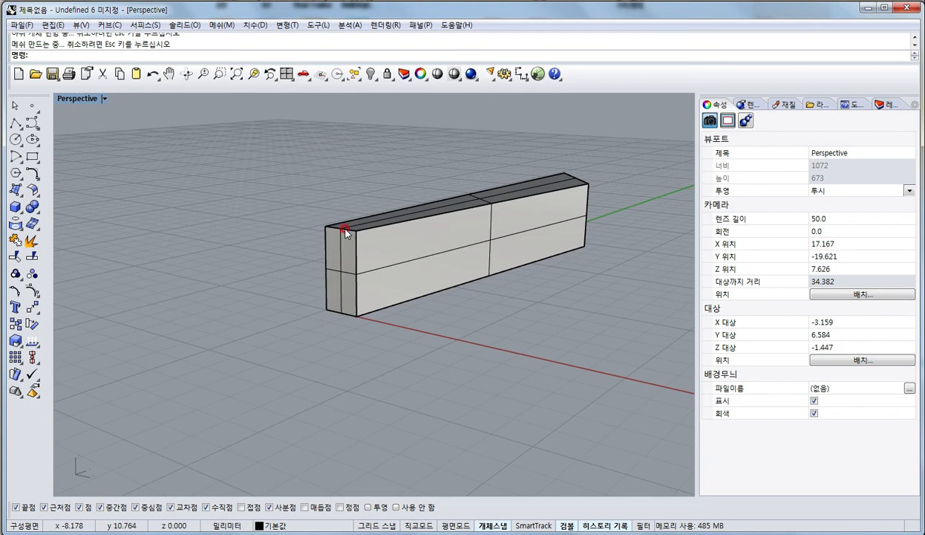
left_click(345, 228, "ctrl+shift")
right_click_drag(340, 180, 327, 271)
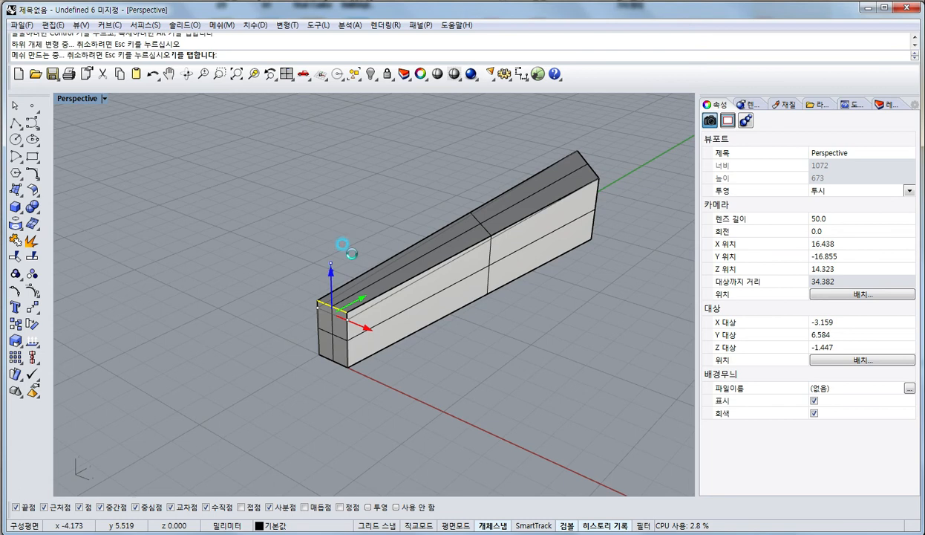
left_click(378, 234)
right_click_drag(385, 290, 468, 248)
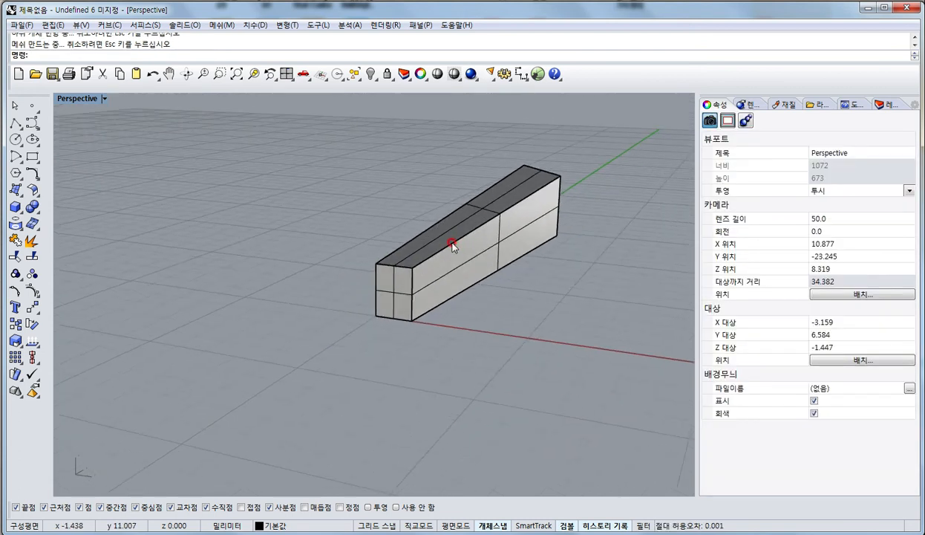
- Lower the long outer top edge of the bar so the top face slopes away from the center line
left_click(452, 245, "ctrl+shift")
left_click_drag(501, 169, 502, 190)
left_click(588, 267)
right_click_drag(589, 267, 270, 287)
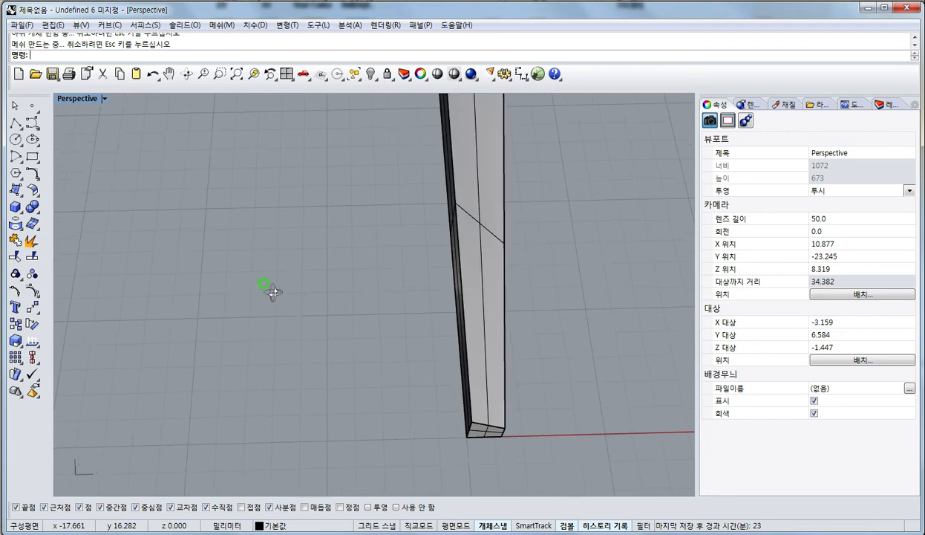
- Return to the four-view layout and mirror a copy of the tapered bar across the Y axis through the origin
left_click(444, 214)
type("4")
key("Return")
right_click_drag(192, 246, 203, 265)
key("BackSpace")
key("BackSpace")
left_click_drag(271, 259, 183, 160)
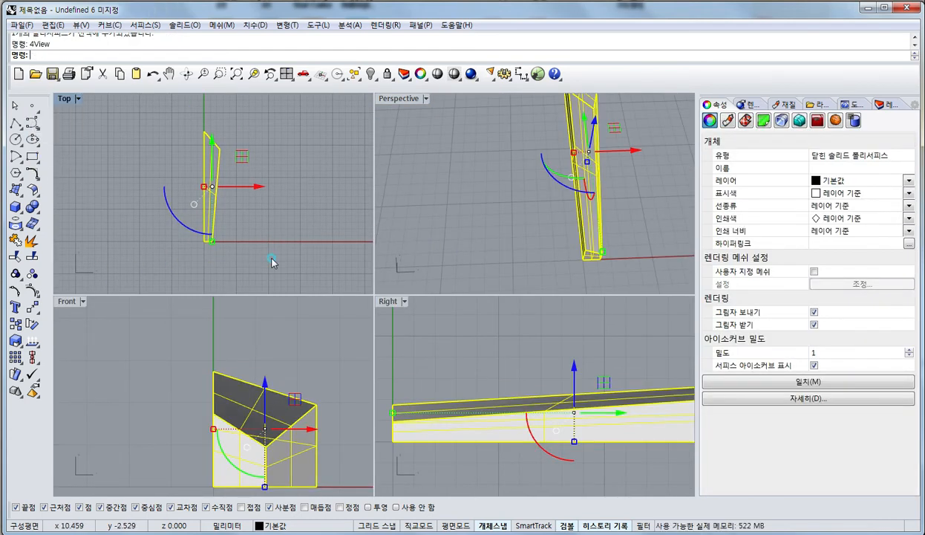
left_click(38, 309)
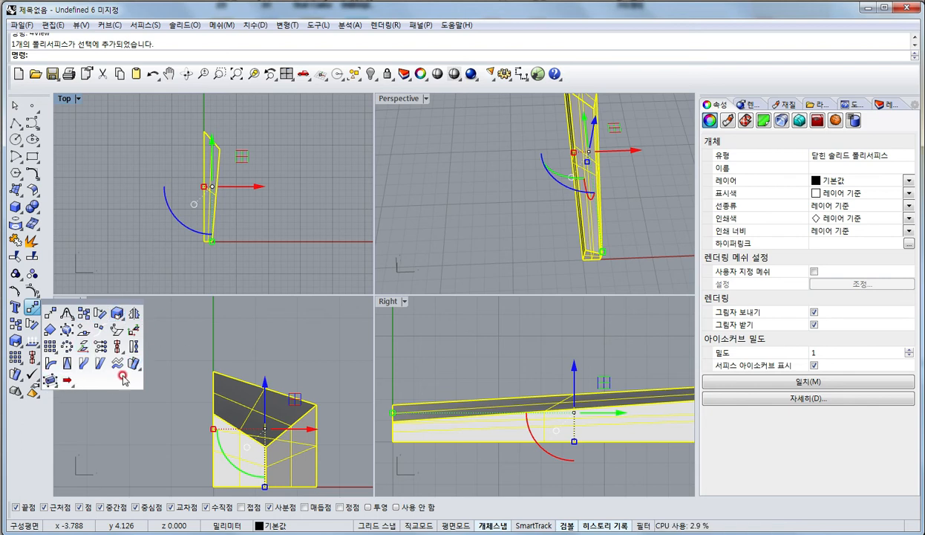
left_click(133, 312)
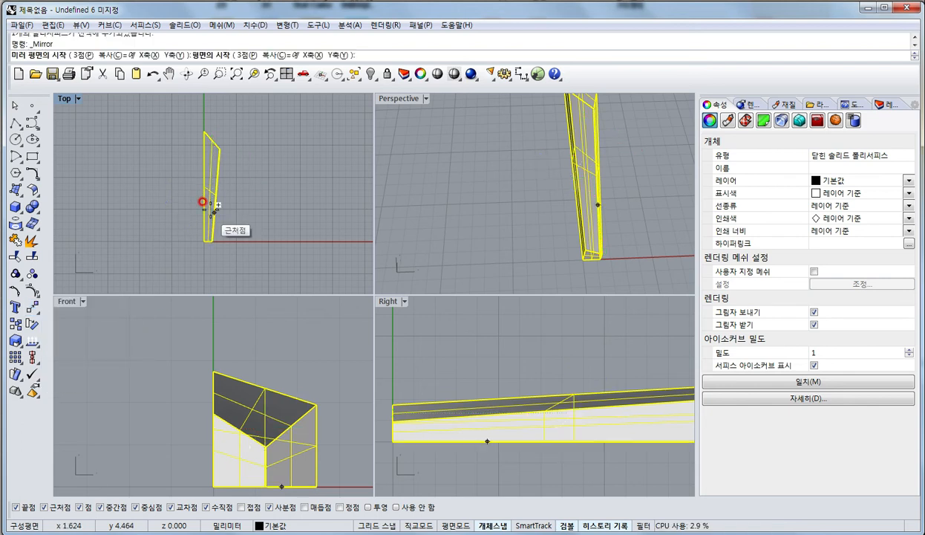
left_click(202, 202)
left_click(196, 289)
left_click(231, 245)
- Polar array both mirrored halves around the origin with 4 items over 360 degrees to form a cross
right_click_drag(439, 241, 537, 275)
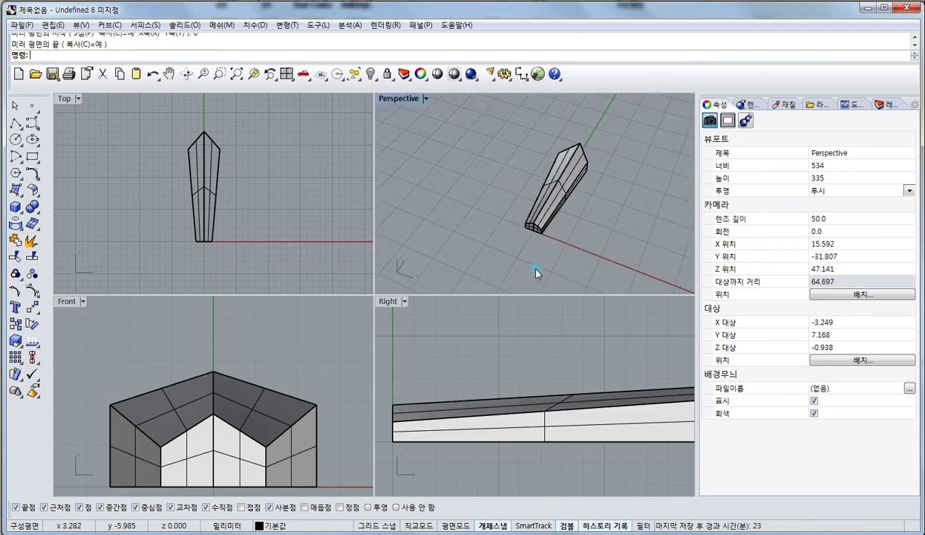
key("ctrl+a")
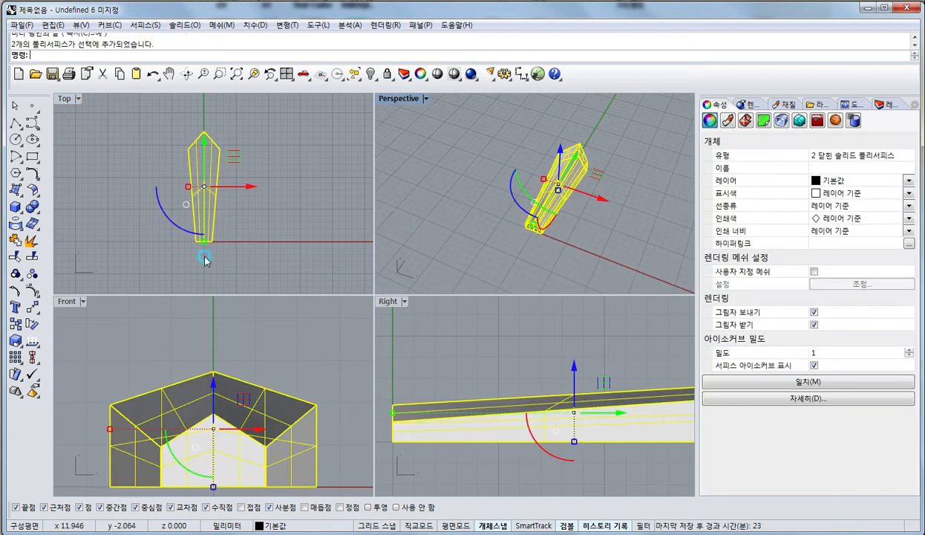
left_click(18, 358)
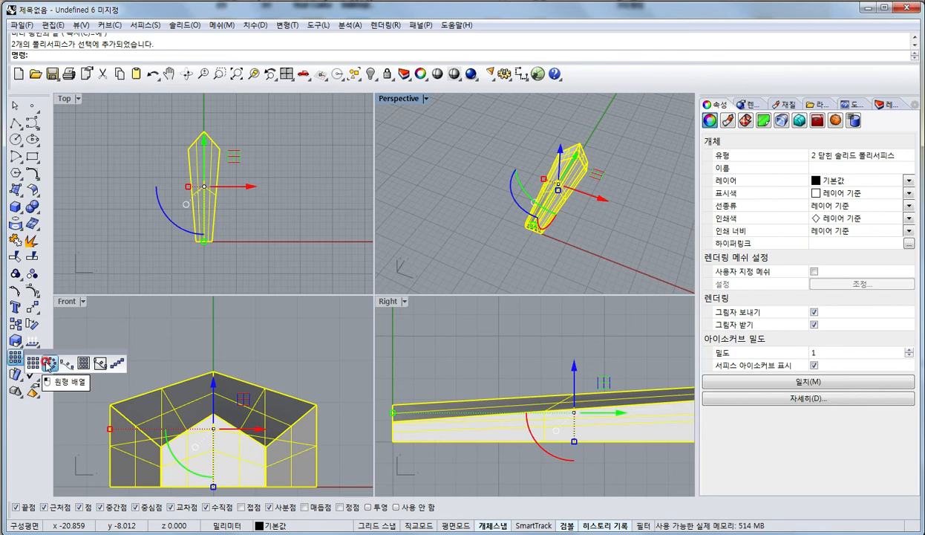
left_click(48, 364)
type("0")
key("Return")
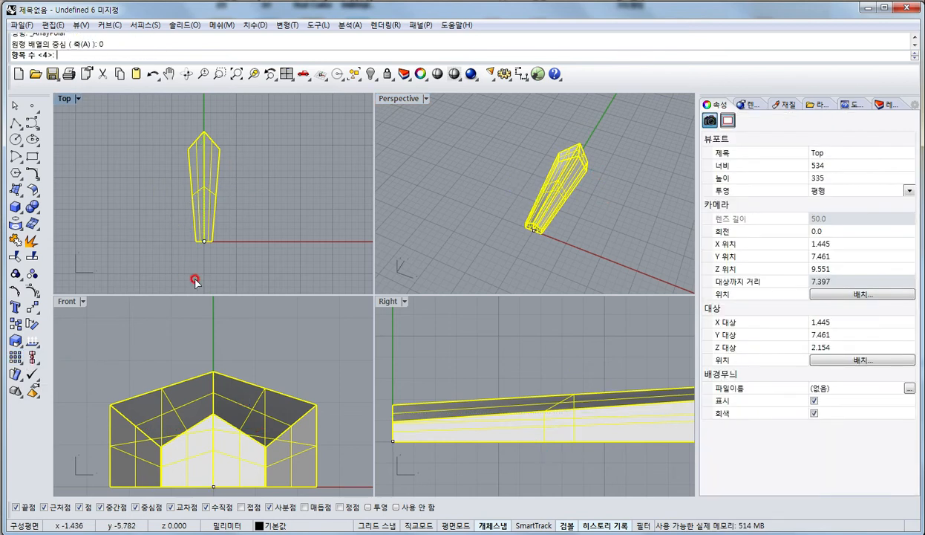
type("4")
key("Return")
key("Return")
key("Return")
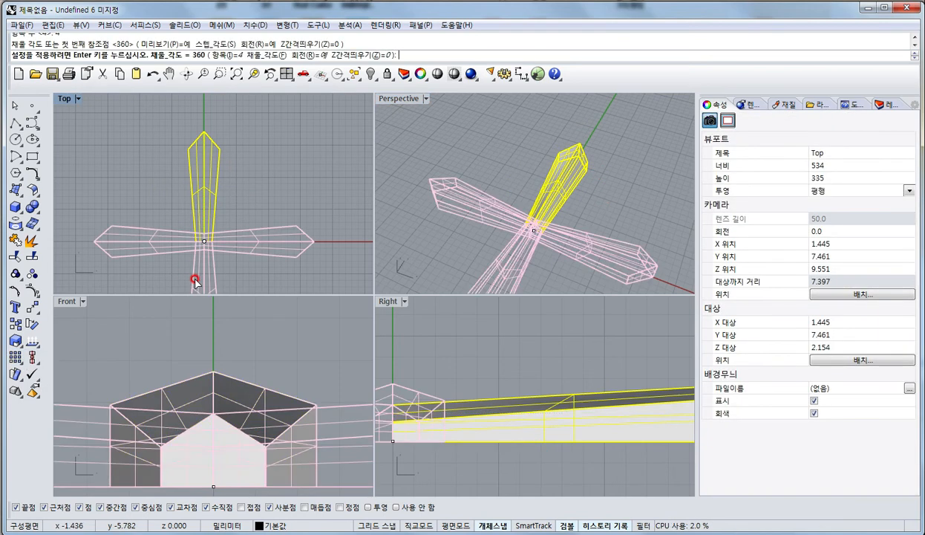
left_click(329, 256)
scroll(230, 223, "down", 3)
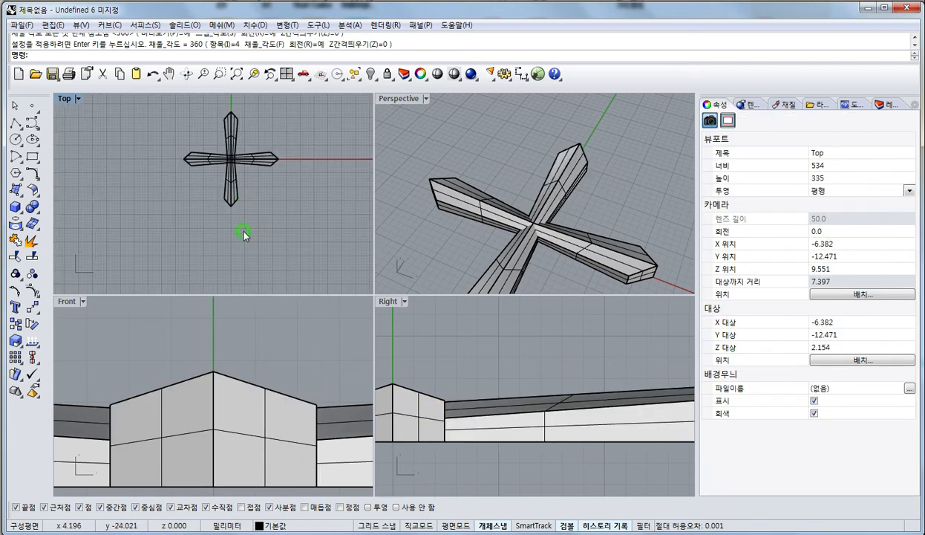
- Apply cage editing to both halves of the upper arm using a world-aligned bounding box, 4 points per direction and the global region
right_click_drag(598, 206, 552, 210)
scroll(552, 210, "up", 6)
right_click_drag(570, 174, 483, 161)
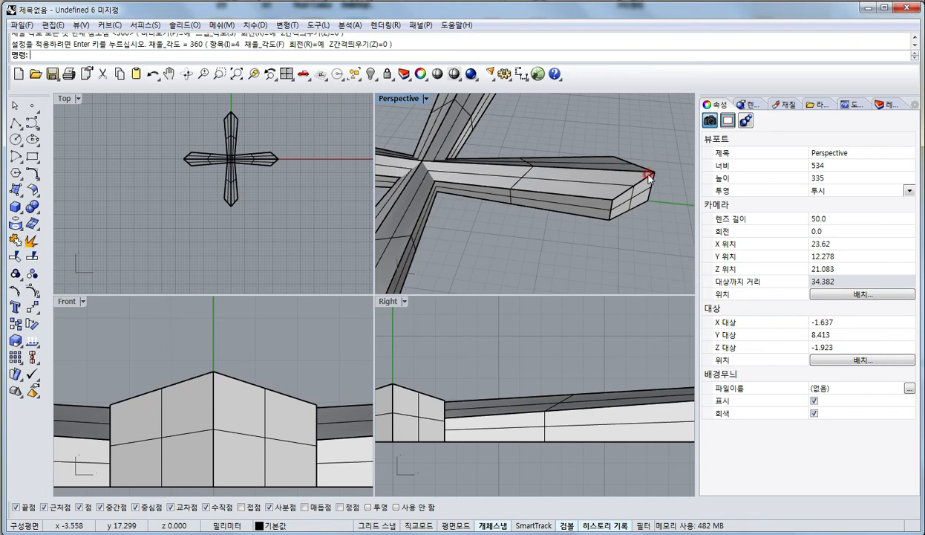
scroll(241, 137, "up", 4)
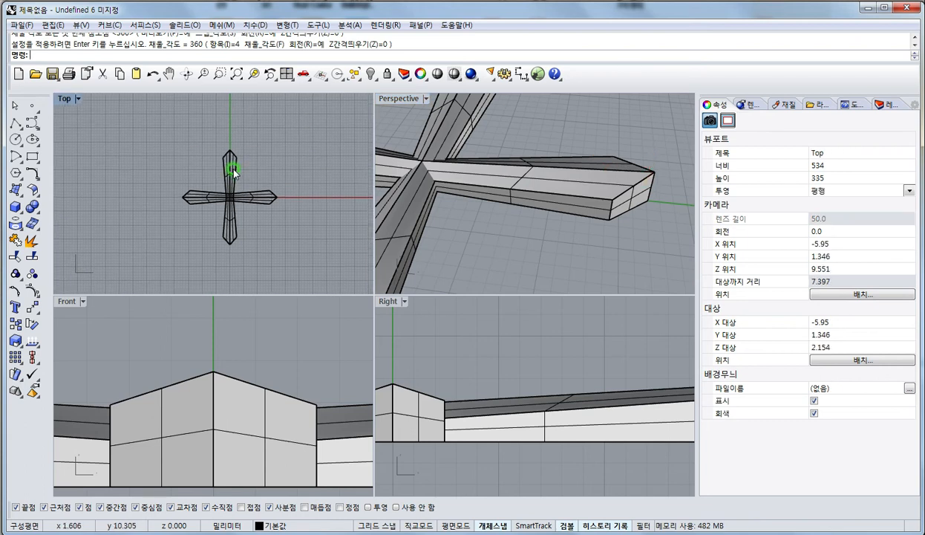
left_click_drag(182, 155, 173, 153)
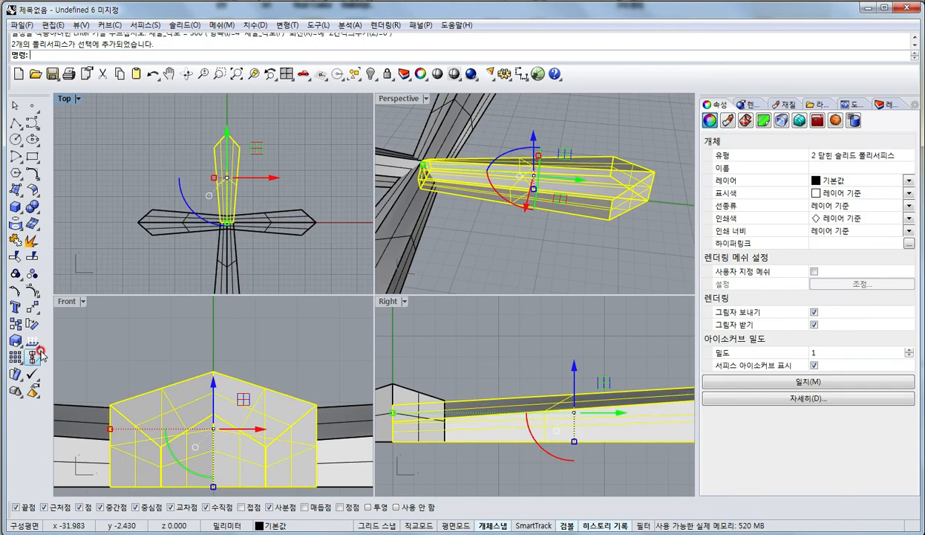
left_click(35, 312)
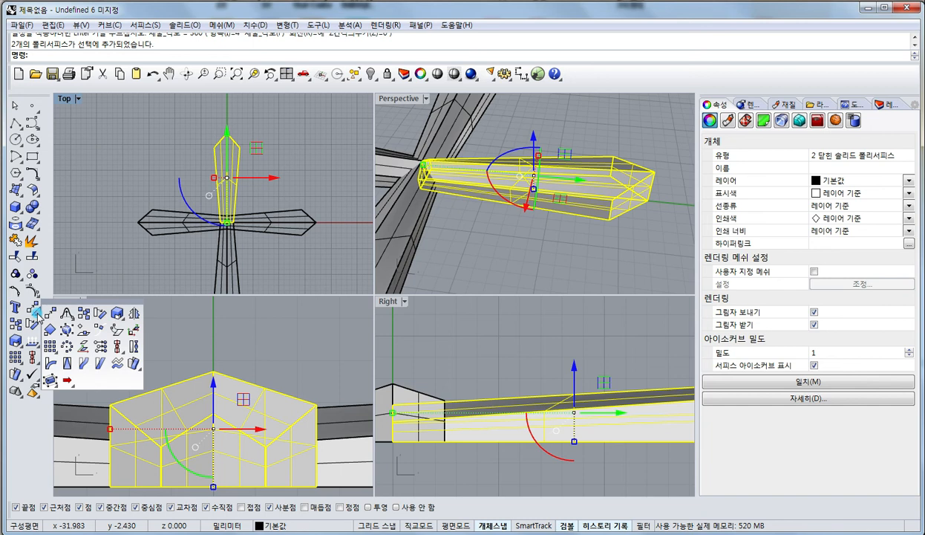
left_click(49, 381)
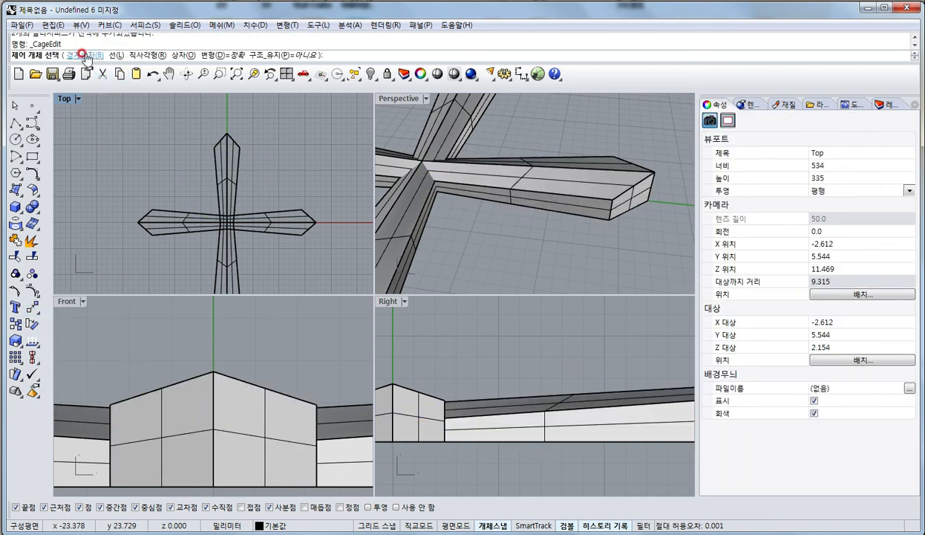
left_click(86, 56)
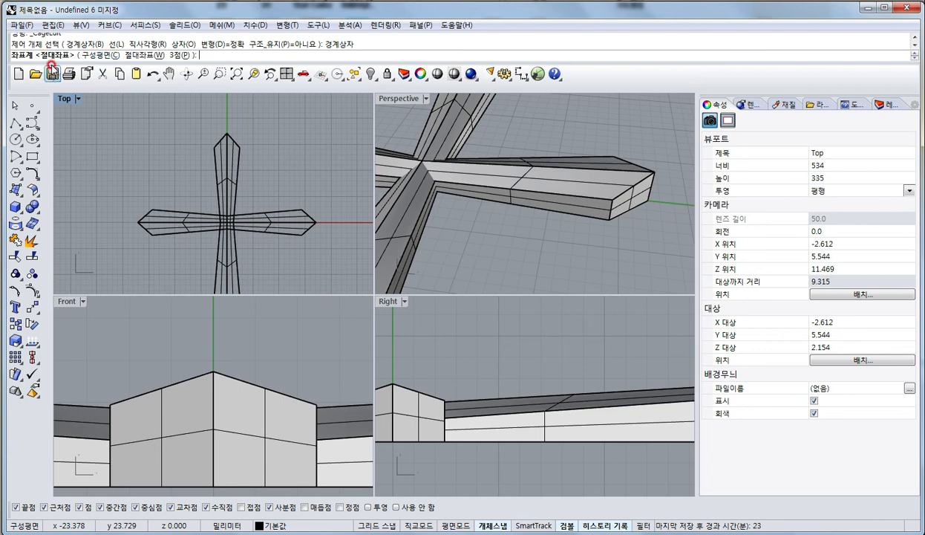
right_click(195, 161)
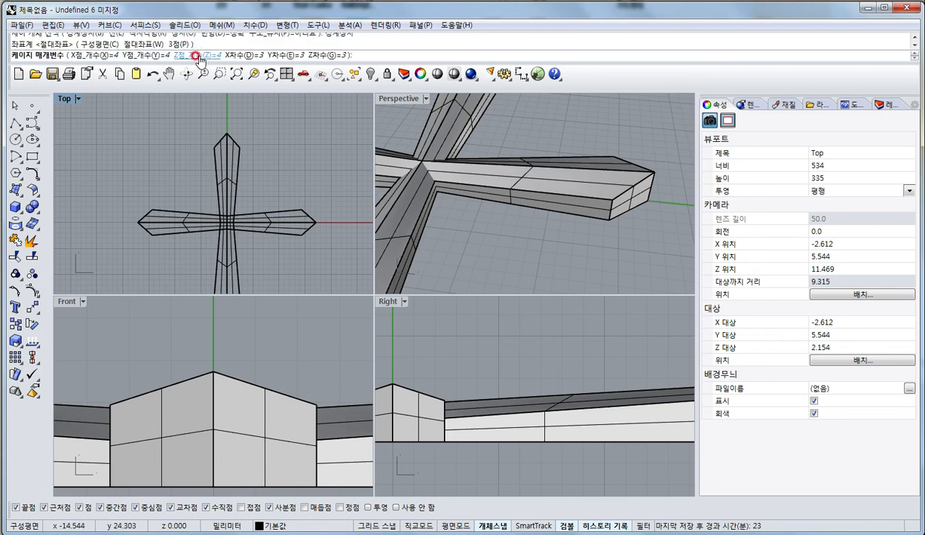
right_click(291, 142)
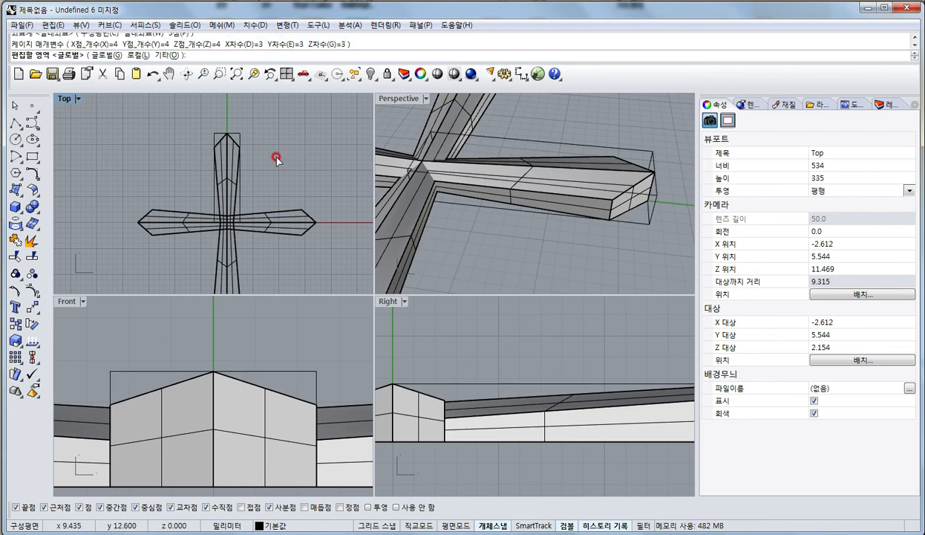
right_click(278, 154)
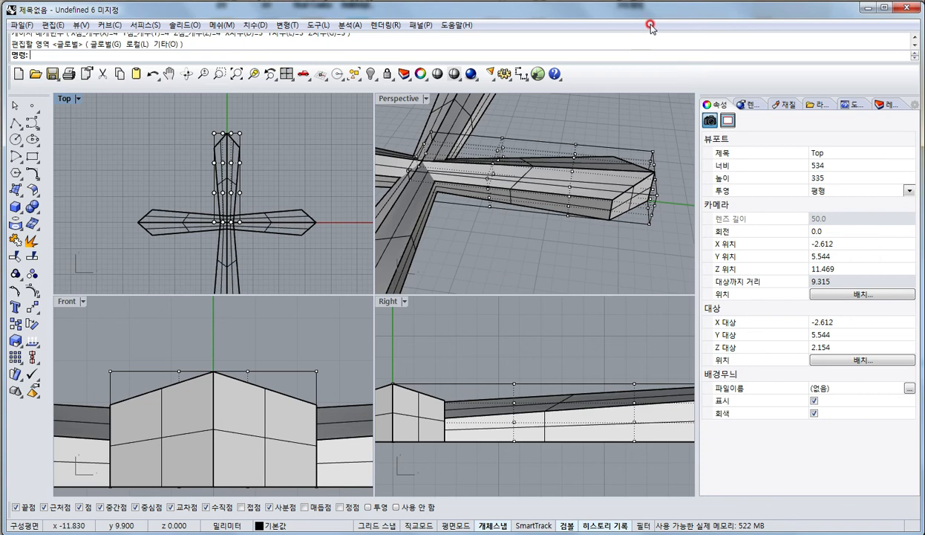
- Scale the cage points at the arm's outer tip vertically down to about 0.74 from the base in the Right view
right_click_drag(568, 361, 453, 359)
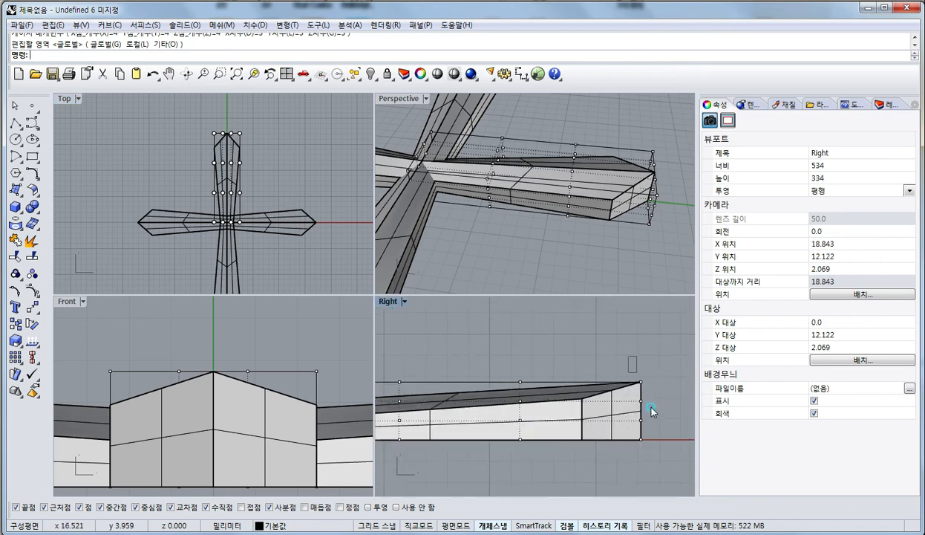
left_click_drag(628, 355, 660, 436)
left_click(16, 341)
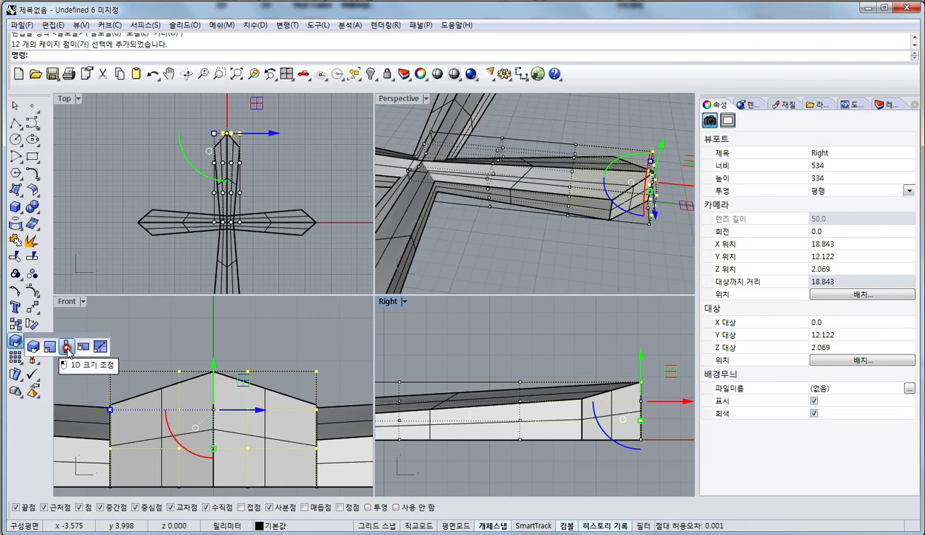
left_click(67, 347)
left_click(662, 443)
left_click(662, 341)
left_click(660, 362)
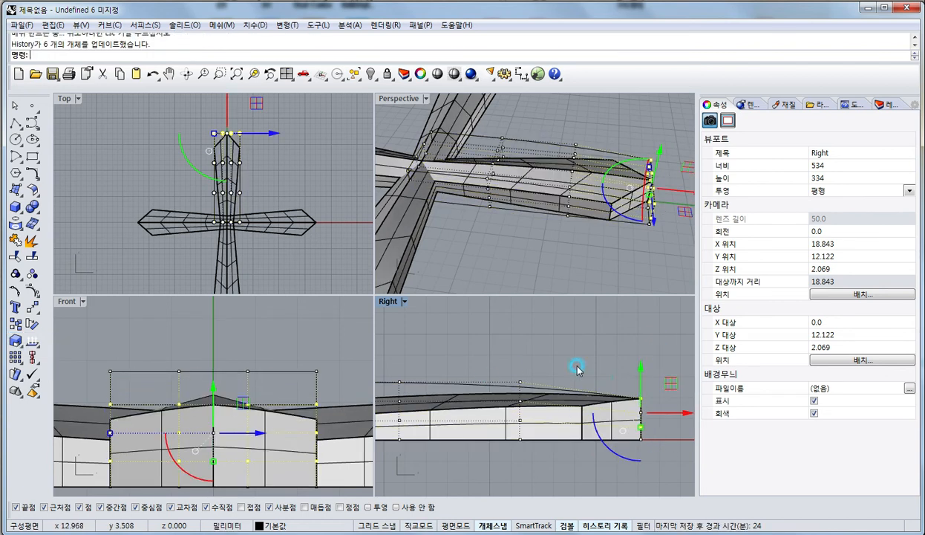
- Scale the cage points at the arm's origin end vertically down to about 0.79 from the base
right_click_drag(605, 407, 549, 357)
left_click_drag(384, 337, 417, 389)
right_click_drag(307, 389, 363, 410)
right_click_drag(407, 387, 442, 419)
right_click(442, 419)
left_click(442, 419)
left_click(451, 327)
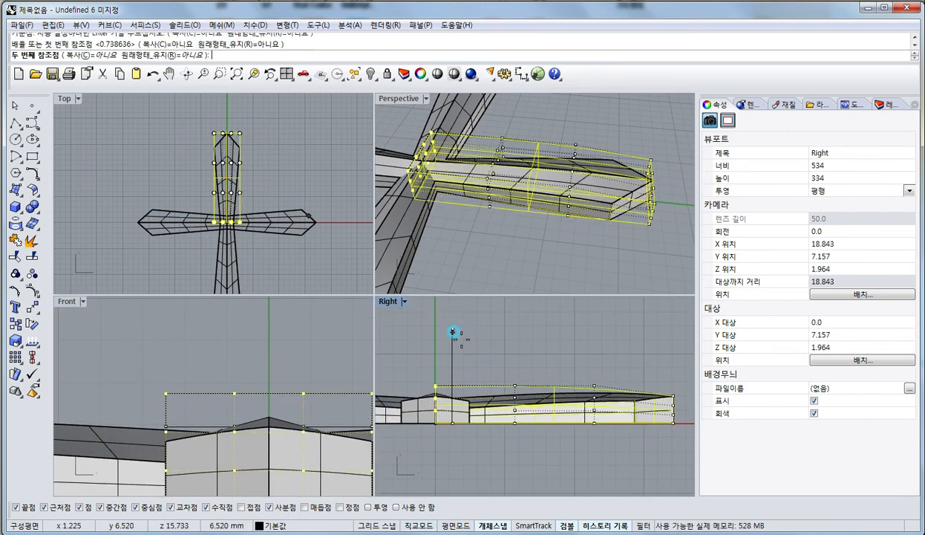
left_click(453, 348)
- Stretch the cage points in the row just before the arm's tip vertically upward from the base to bulge the top
left_click_drag(585, 353, 606, 418)
right_click(597, 408)
left_click(603, 422)
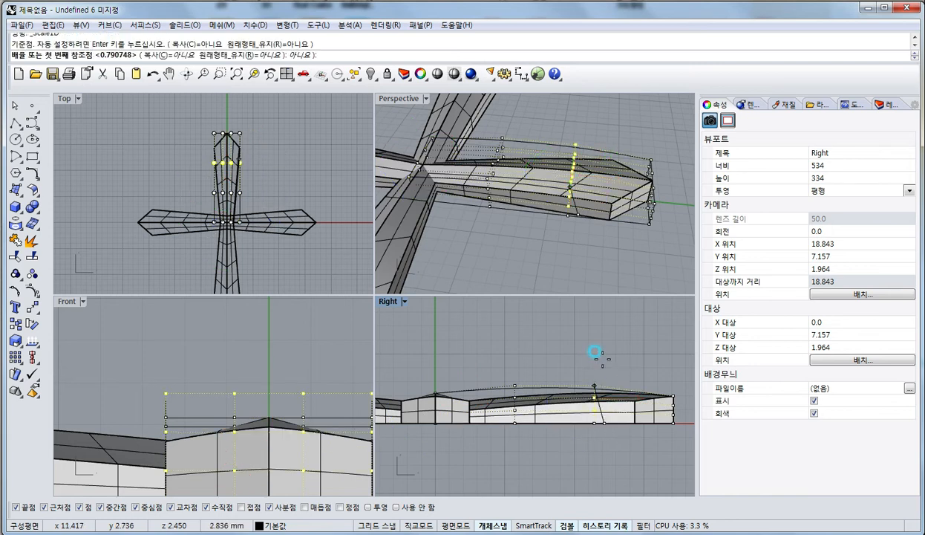
left_click(595, 352)
left_click(598, 345)
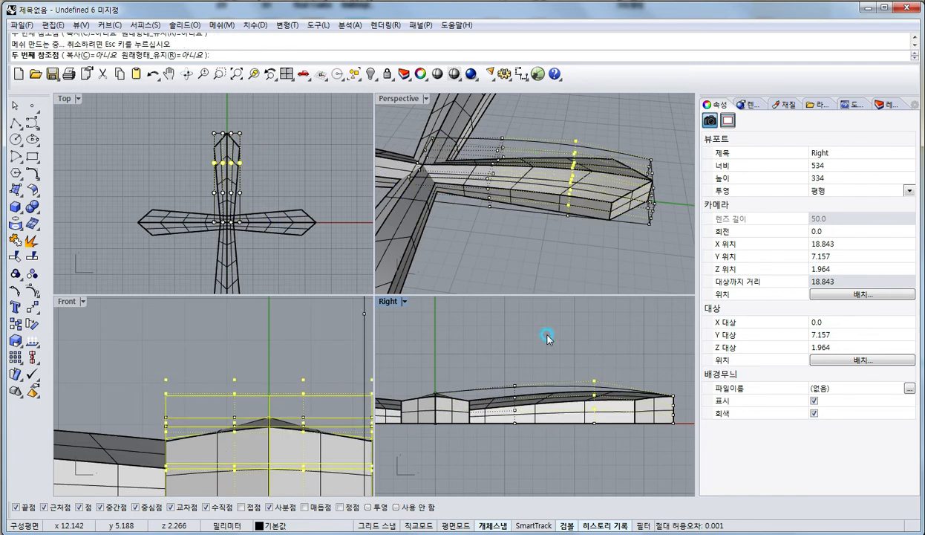
- Narrow the cage row nearest the cross center in the Top view so the arm's sides curve inward
scroll(249, 182, "up", 3)
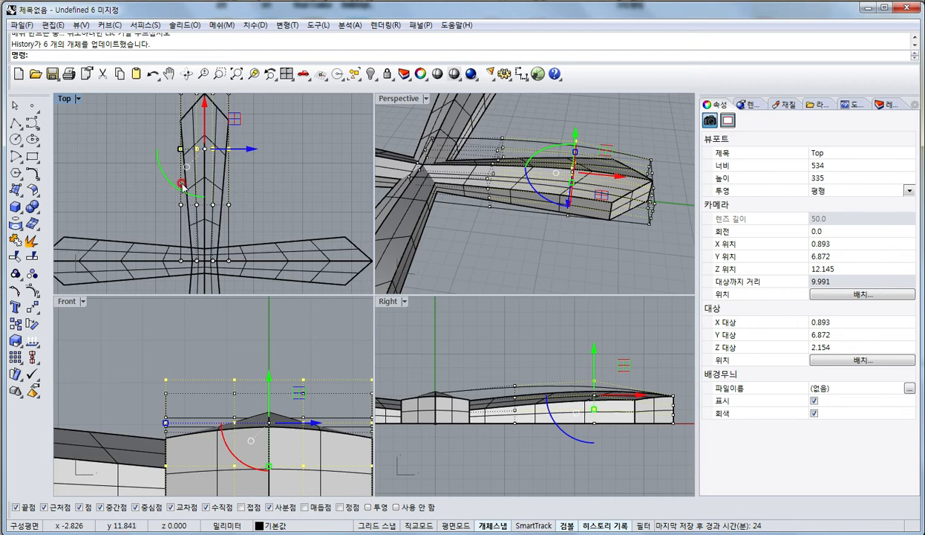
left_click_drag(109, 166, 305, 227)
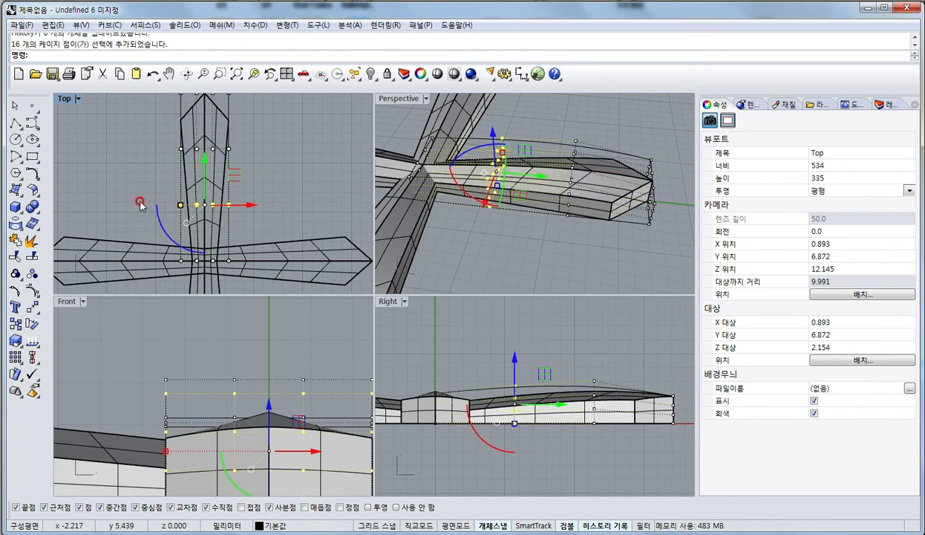
scroll(178, 206, "up", 4)
mouse_move(178, 204)
left_mouse_down()
mouse_move(196, 206)
mouse_move(186, 206)
left_mouse_up()
scroll(239, 233, "down", 3)
scroll(242, 235, "down", 2)
left_click(295, 159)
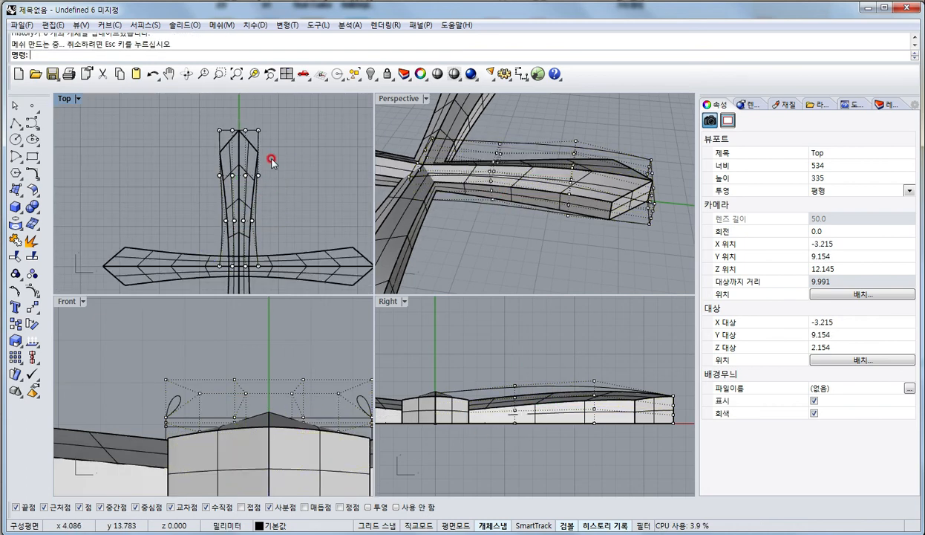
- Delete the cage control object from the reshaped arm
left_click(257, 139)
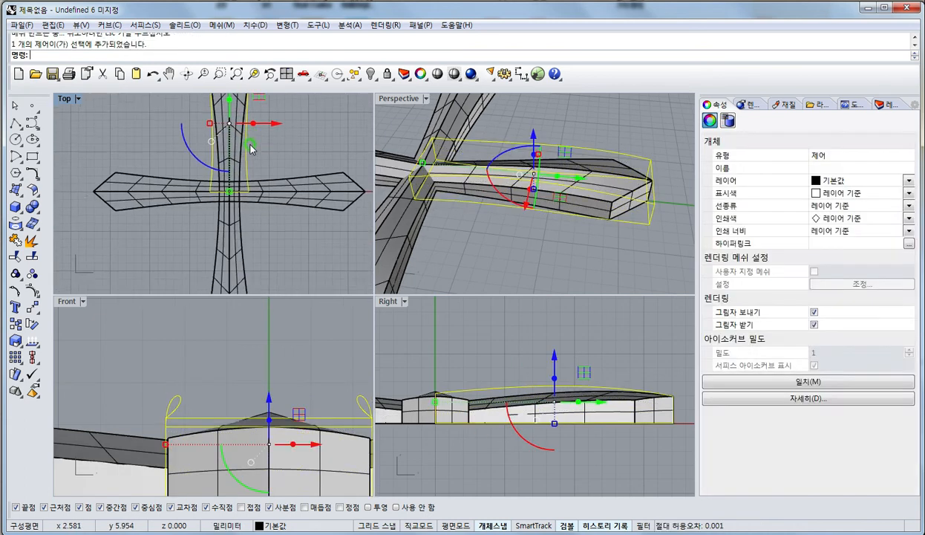
key("Delete")
scroll(253, 224, "down", 3)
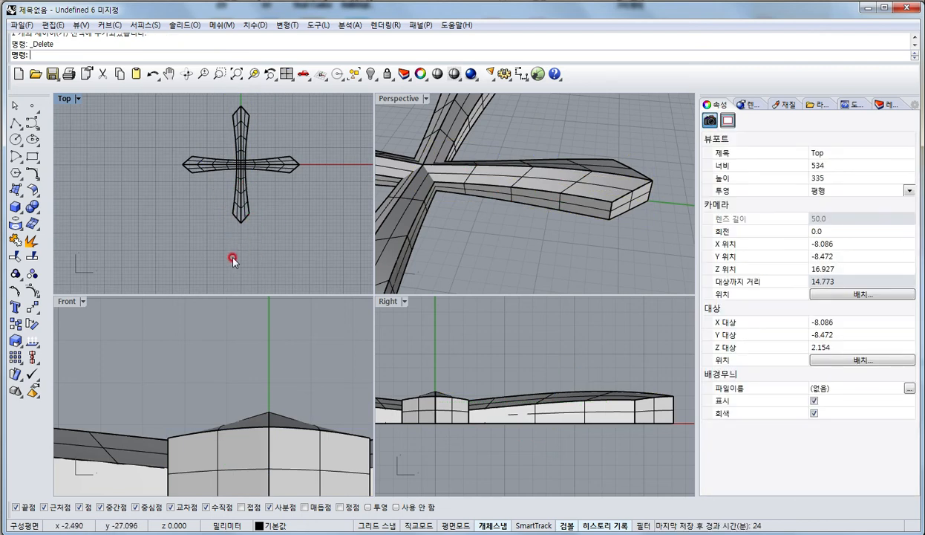
- Draw a sphere centered on the origin with a diameter of about 4.7 mm
scroll(243, 182, "up", 5)
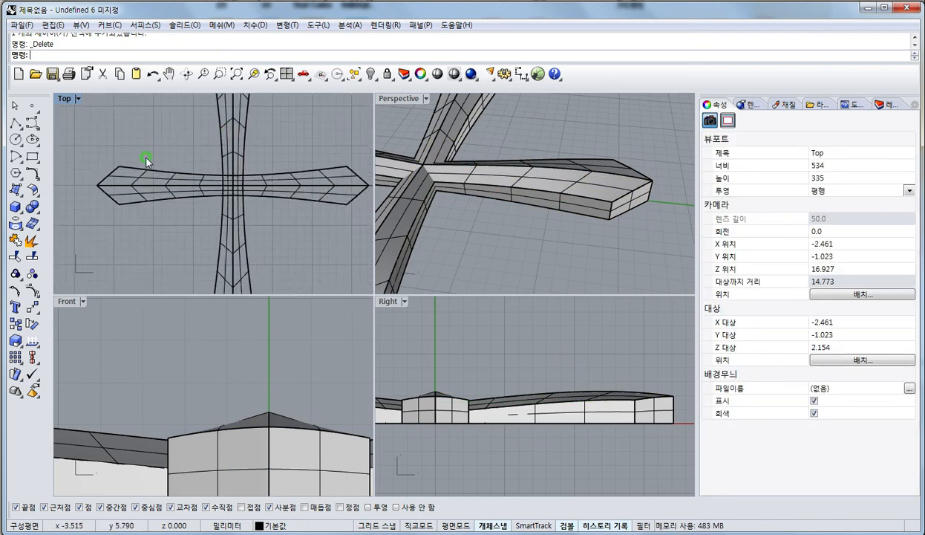
left_click(13, 208)
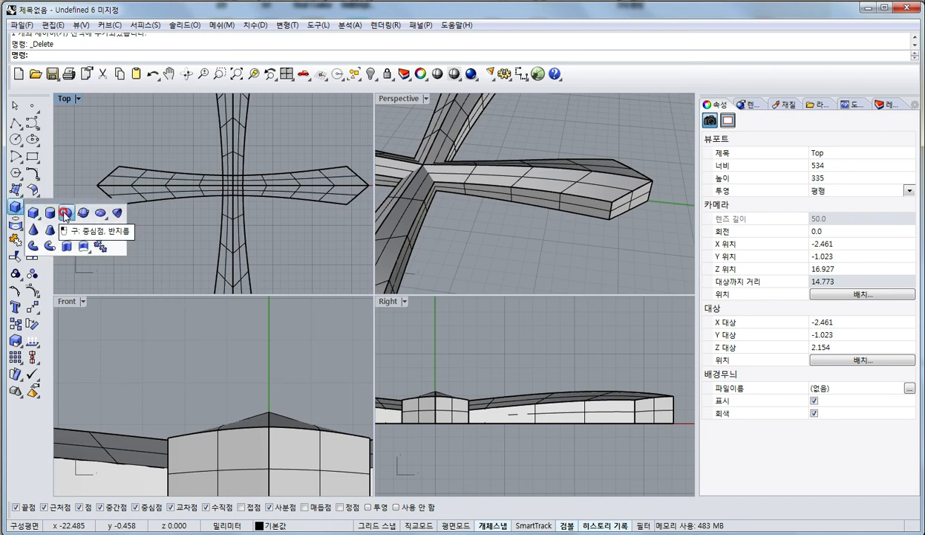
left_click(65, 214)
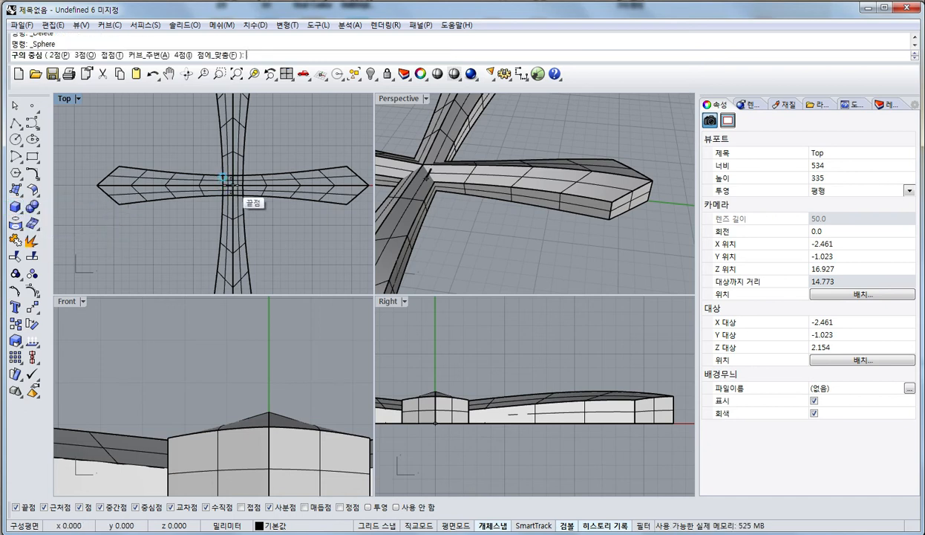
left_click(232, 183)
scroll(245, 194, "up", 3)
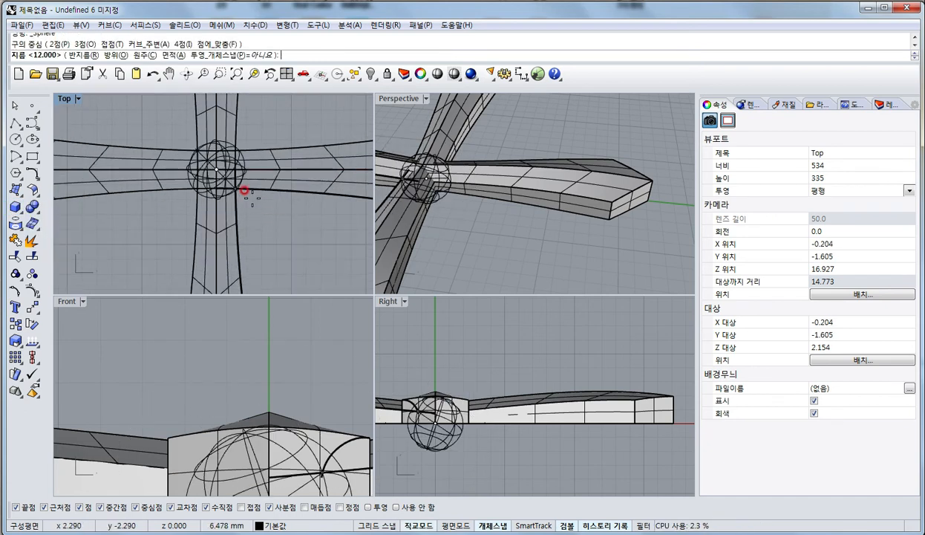
scroll(244, 175, "up", 2)
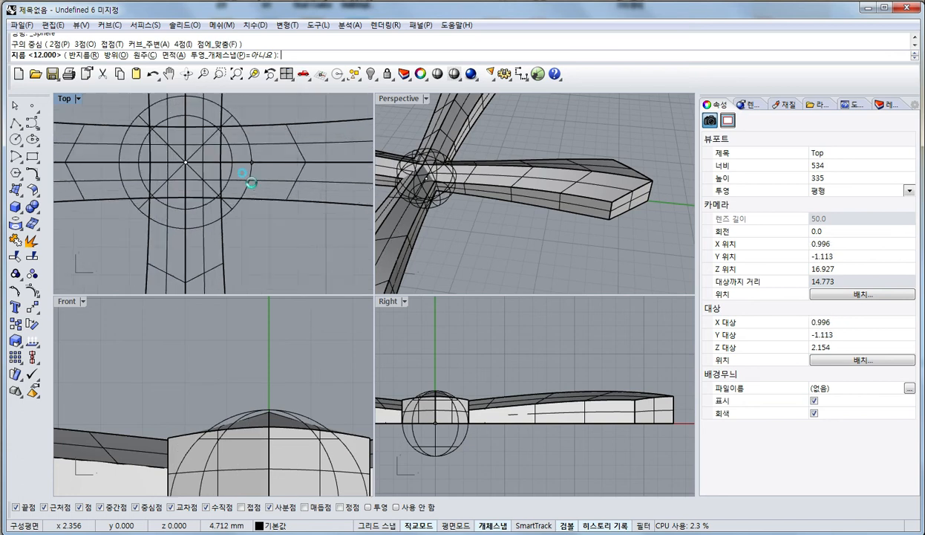
left_click(243, 175)
- Raise the sphere at the cross center and examine how it meets the arms in Perspective
left_click_drag(455, 429, 454, 422)
key("Escape")
right_click_drag(451, 187, 542, 192)
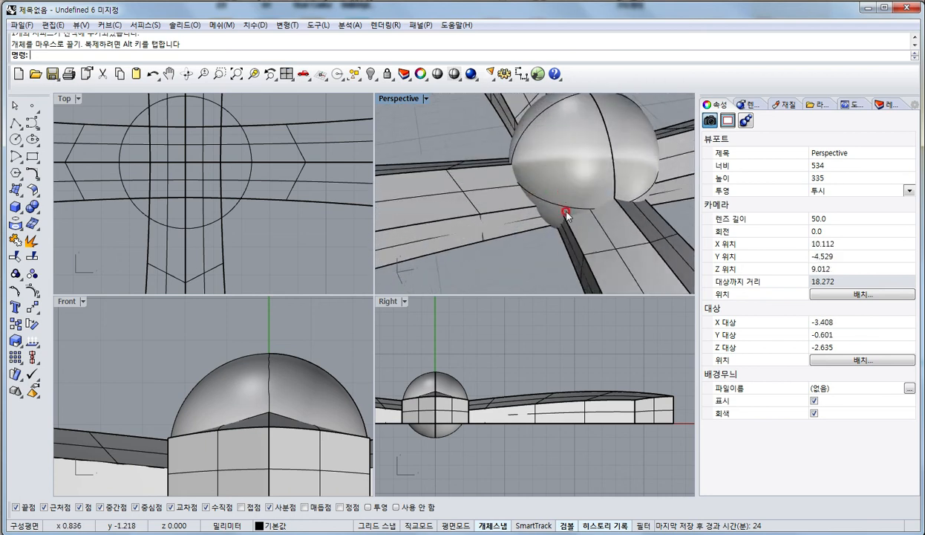
right_click_drag(612, 193, 586, 177)
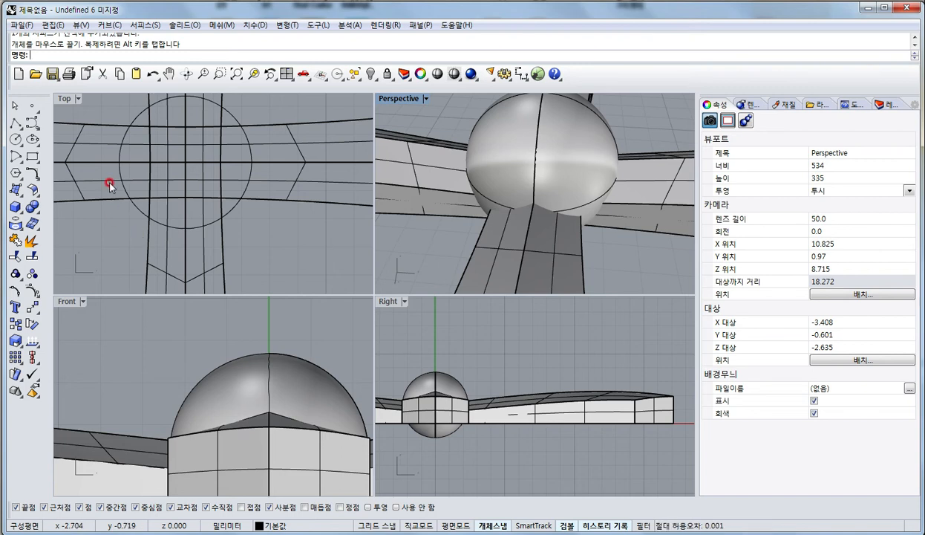
- Undo the sphere's upward move and delete the sphere
key("ctrl+z")
left_click(207, 191)
key("Delete")
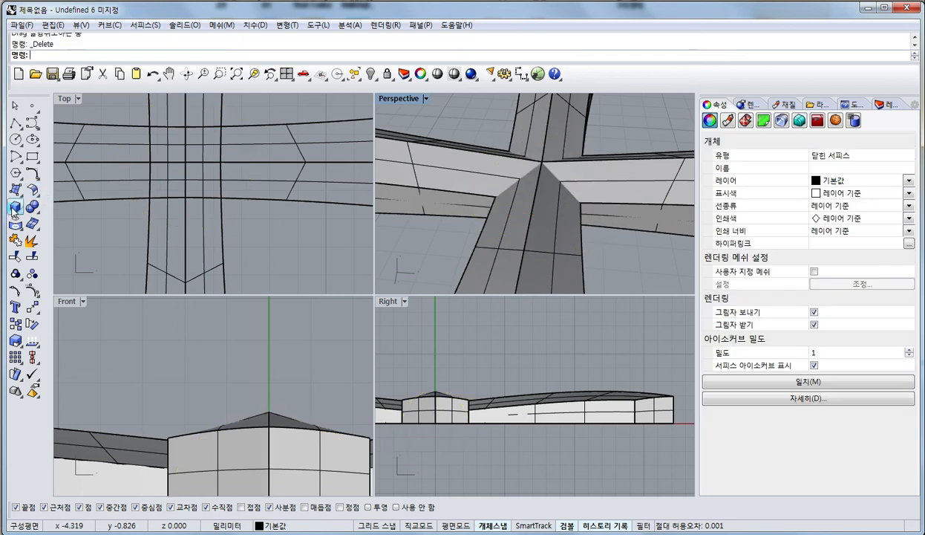
- Draw a sphere centered at 0 with a diameter of 4 mm
left_click(15, 211)
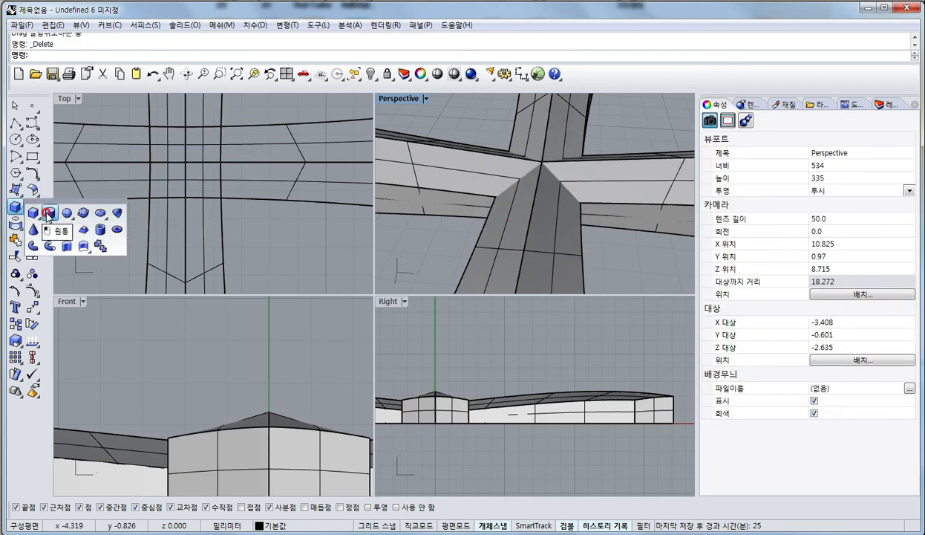
left_click(49, 214)
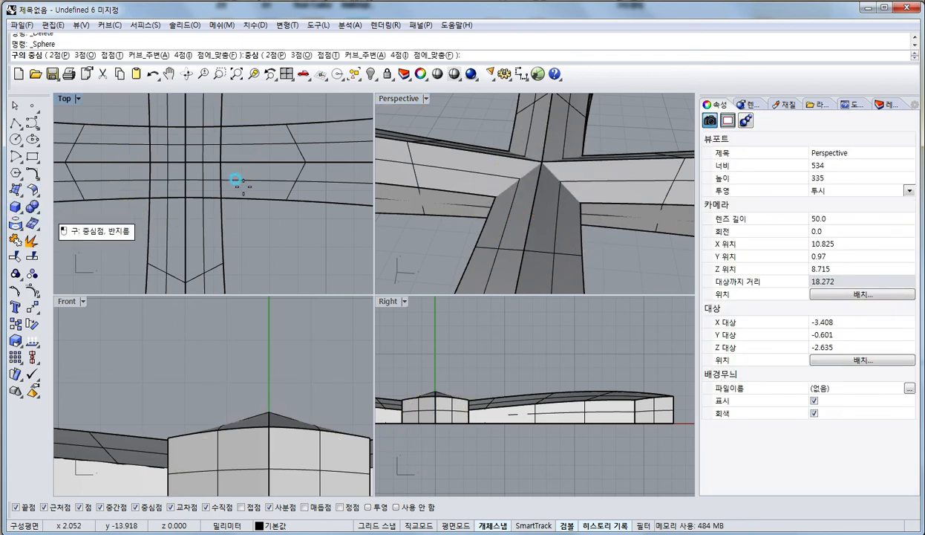
type("0")
key("Return")
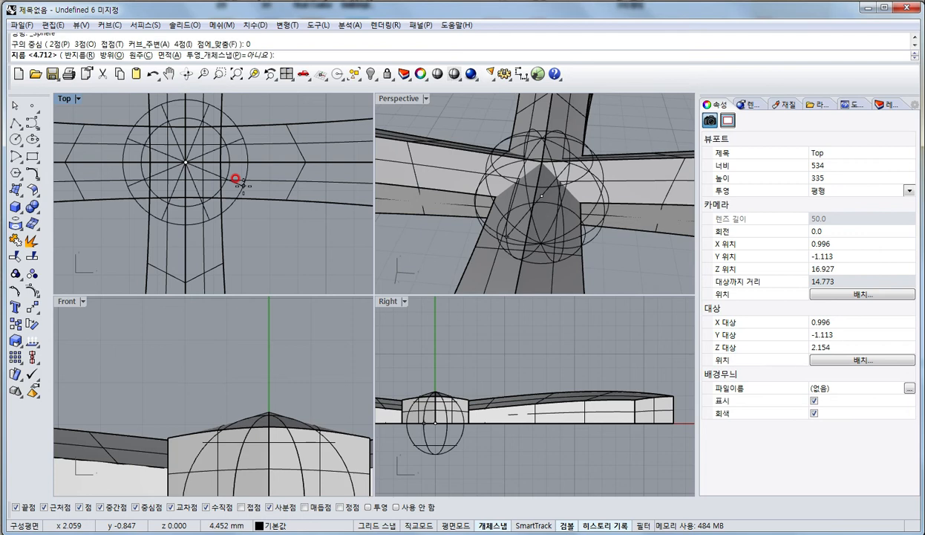
left_click(241, 181)
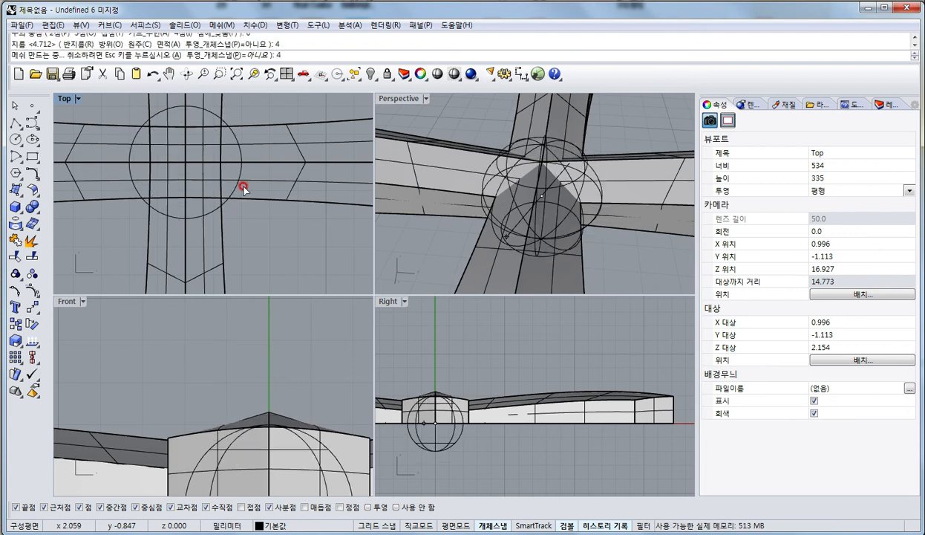
- Draw a solid cylinder centered at 0 with a diameter of 4 mm, extending downward from the sphere's center
left_click(14, 210)
left_click(20, 213)
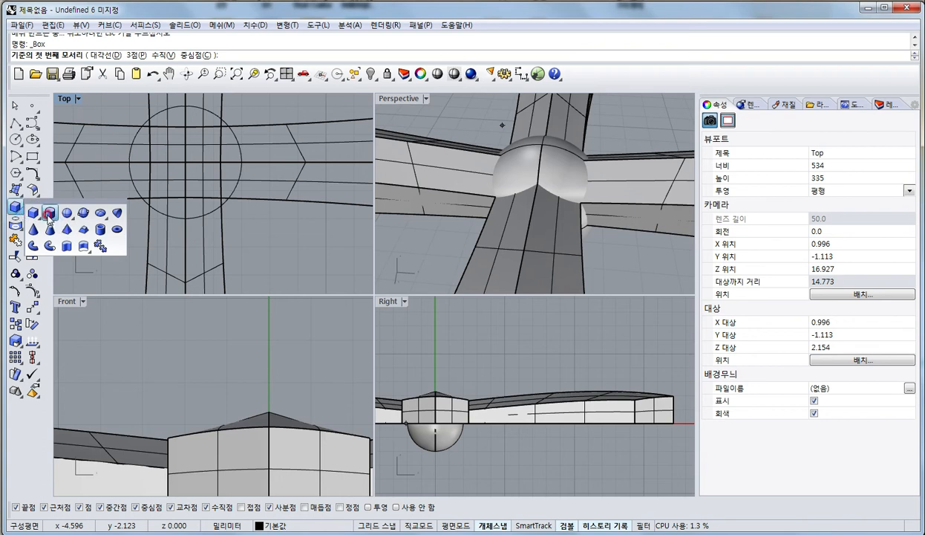
left_click(49, 214)
type("0")
key("Return")
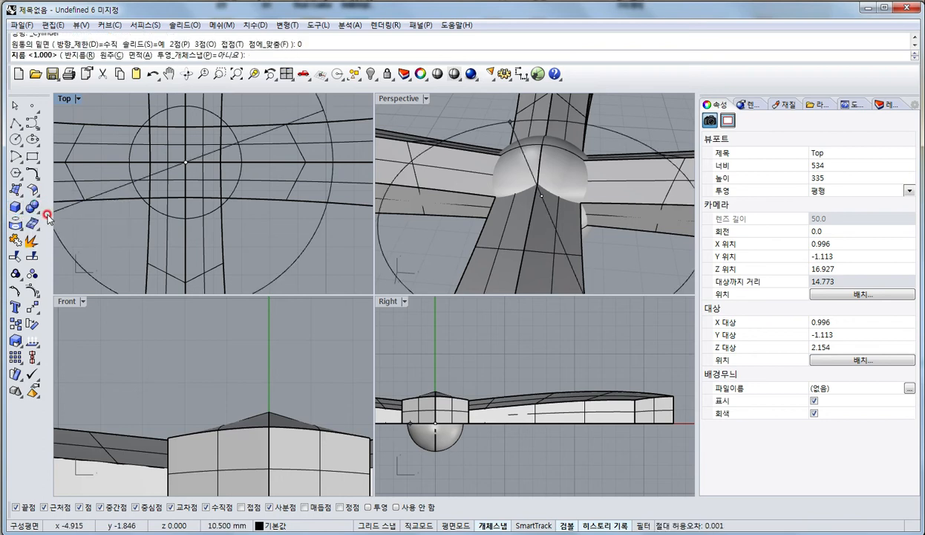
type("4")
key("Return")
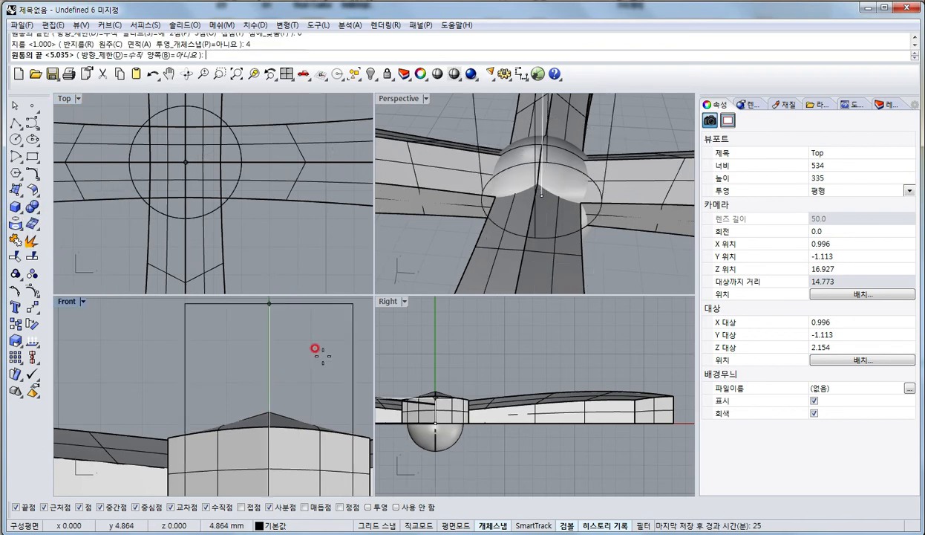
left_click(468, 473)
- Boolean union the sphere and the cylinder below it into a single center piece
left_click(445, 437)
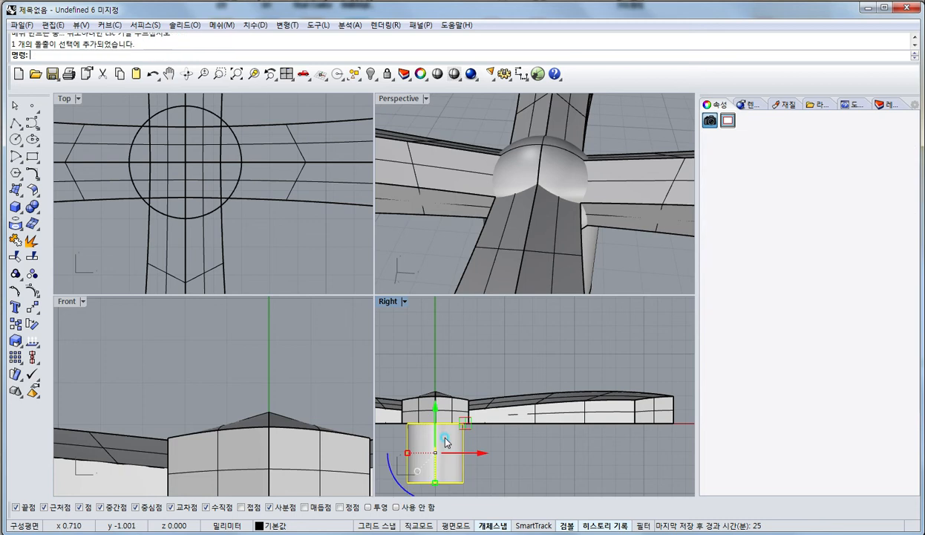
left_click(505, 352)
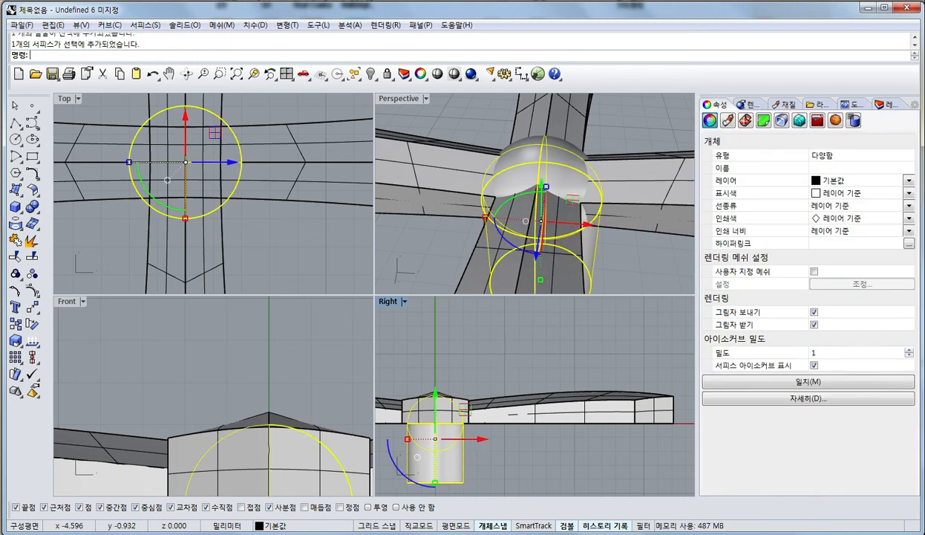
left_click(32, 208)
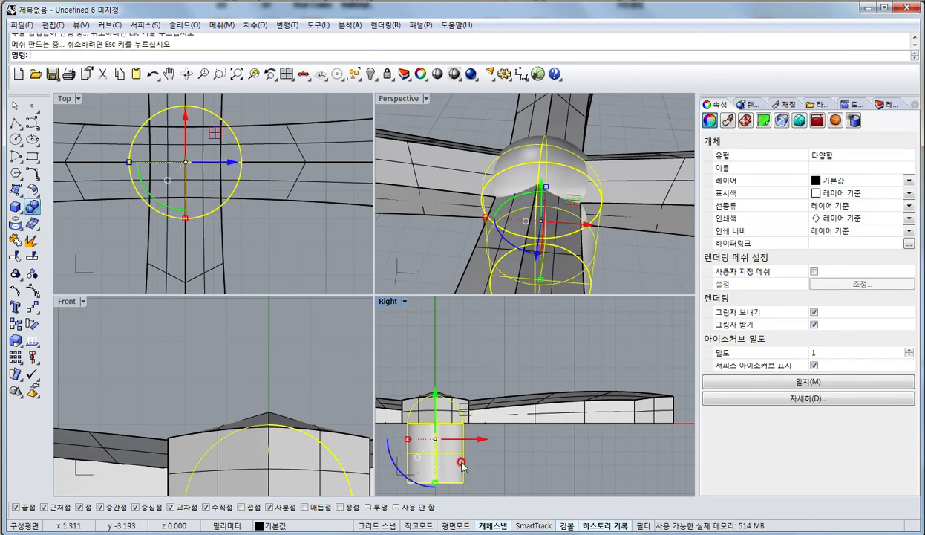
- Raise the domed center piece above the arms, fine-tuning its height with a slight move back down
left_click_drag(436, 393, 435, 363)
left_click(523, 342)
left_click(571, 181)
left_click_drag(435, 374, 435, 380)
left_click(510, 357)
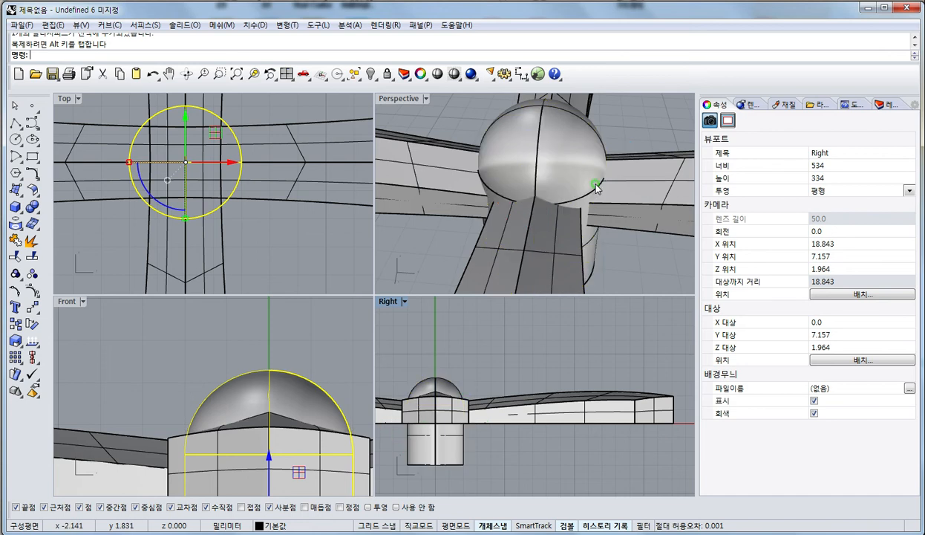
- Switch the Top viewport to Shaded display and check how the center piece sits on the arms
scroll(595, 165, "down", 5)
right_click_drag(595, 165, 587, 204)
right_click_drag(217, 198, 228, 271)
scroll(228, 273, "down", 2)
key("ctrl+alt+s")
scroll(214, 232, "down", 6)
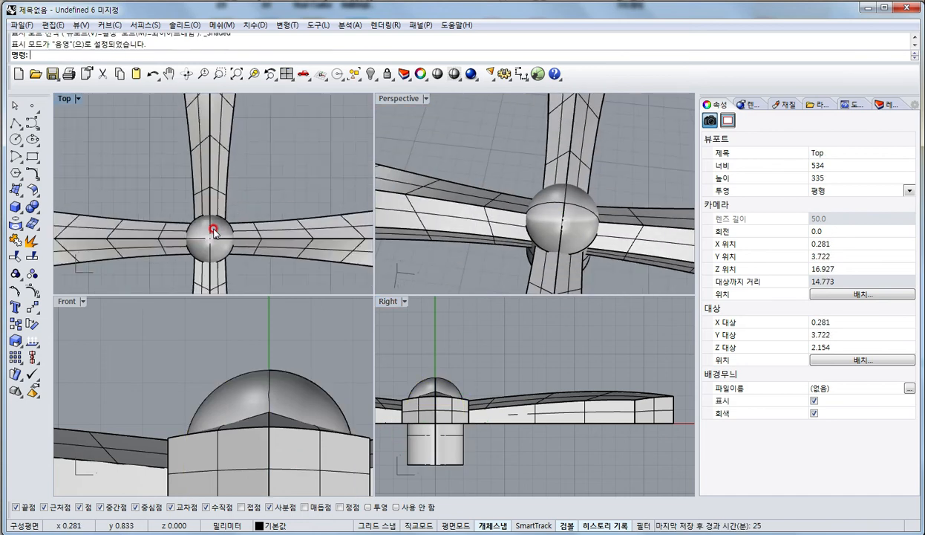
- Maximize the Top viewport and apply CageEdit with a bounding box to both halves of the upper arm
left_click_drag(270, 180, 177, 156)
scroll(218, 237, "down", 6)
right_click_drag(189, 177, 240, 217)
scroll(219, 246, "up", 6)
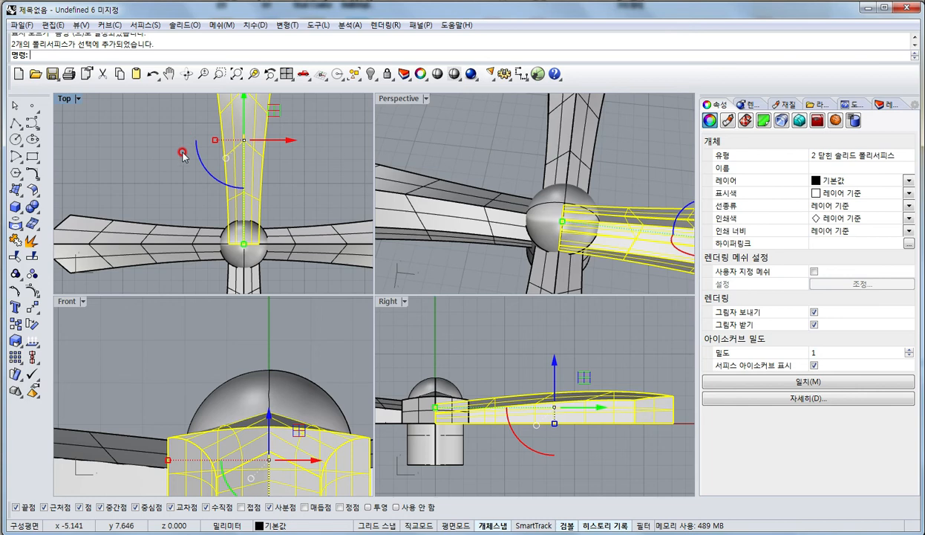
double_click(60, 102)
right_click_drag(239, 200, 233, 247)
scroll(234, 247, "down", 4)
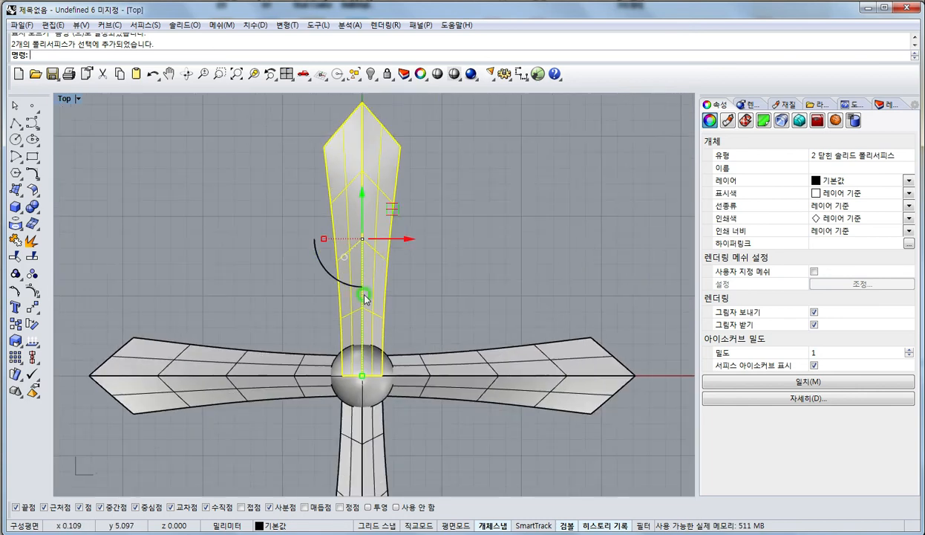
left_click(33, 312)
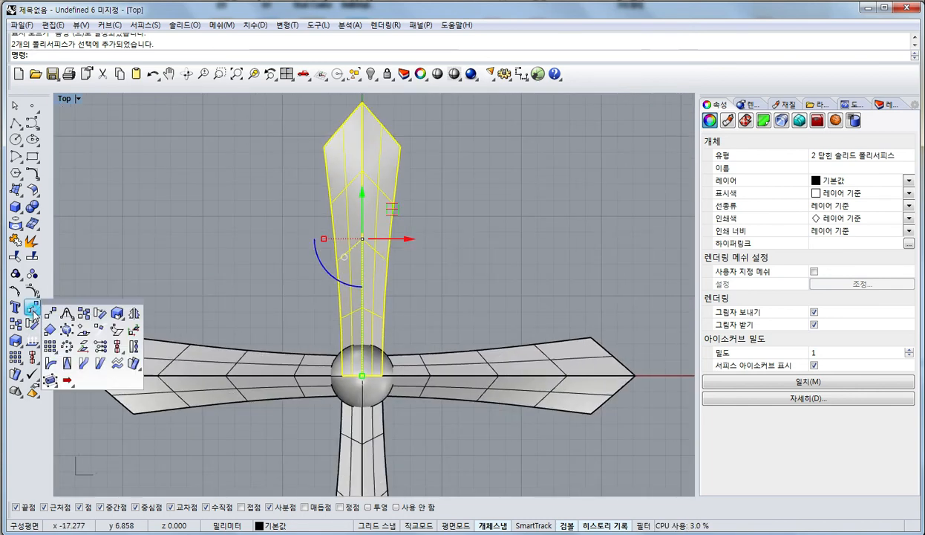
left_click(69, 365)
left_click(85, 55)
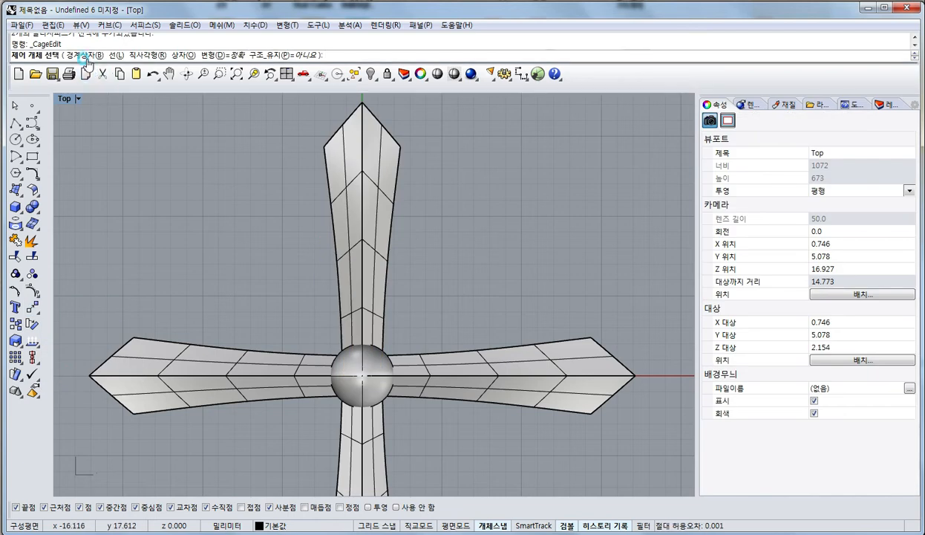
right_click(310, 354)
right_click(312, 331)
- Narrow the upper arm near the center by scaling its two lowest rows of cage points inward, and delete the cage
left_click_drag(286, 328, 420, 386)
scroll(347, 371, "up", 4)
left_click_drag(312, 380, 323, 380)
left_click(298, 248)
left_click_drag(439, 269, 233, 213)
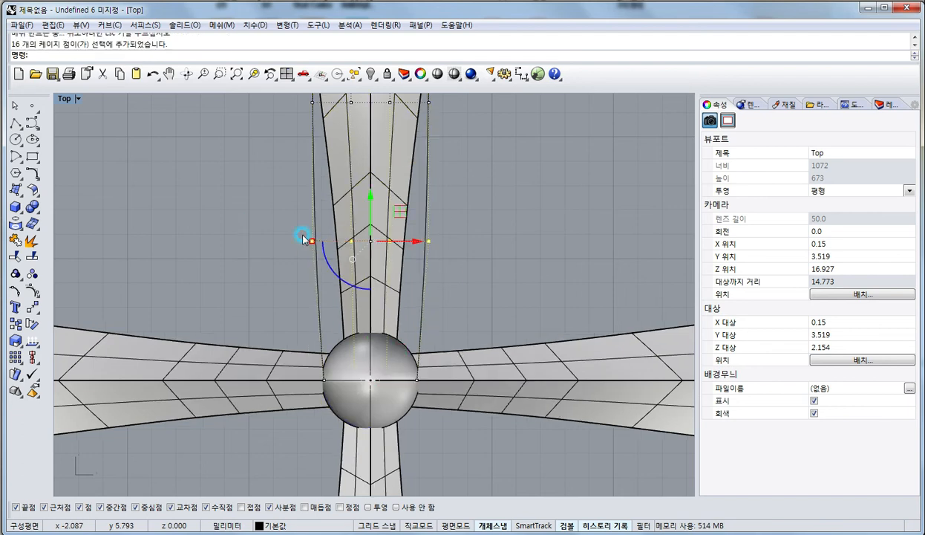
left_click_drag(315, 241, 320, 239)
left_click(408, 283)
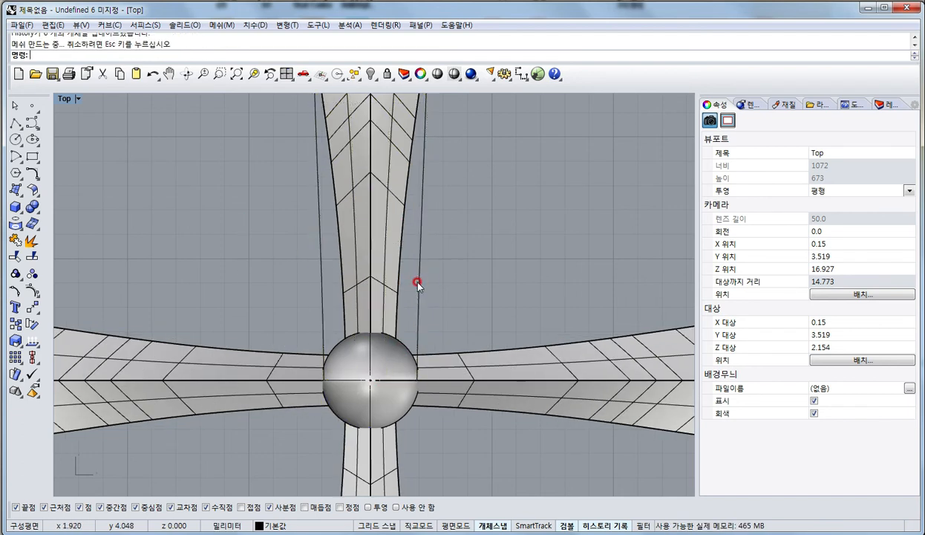
left_click(417, 284)
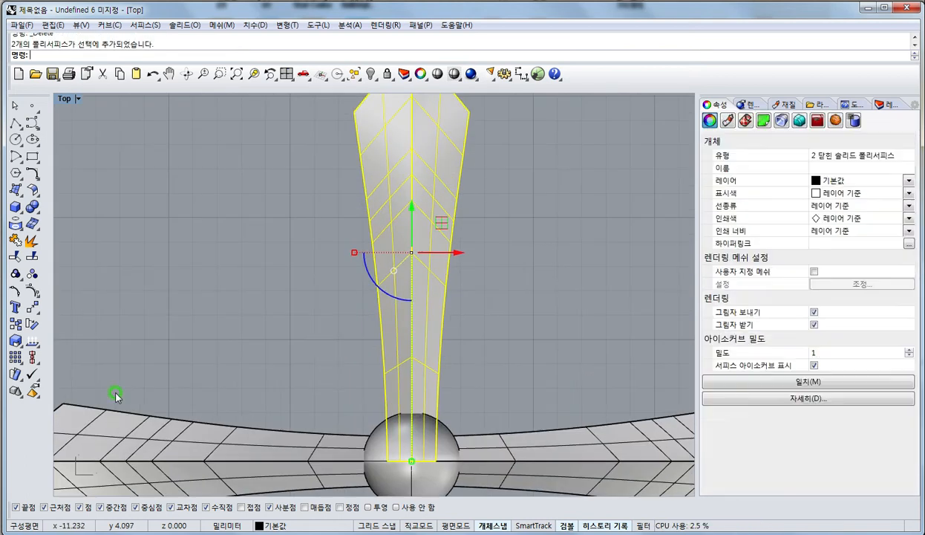
- Copy both halves of the upper arm a short distance to the left of the original
left_click(15, 357)
left_click(14, 324)
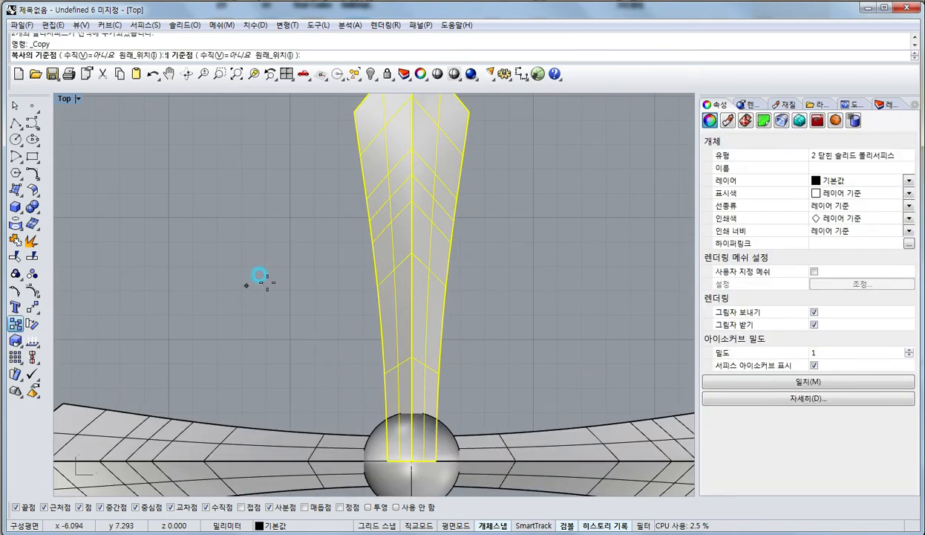
left_click(257, 281)
left_click(201, 283)
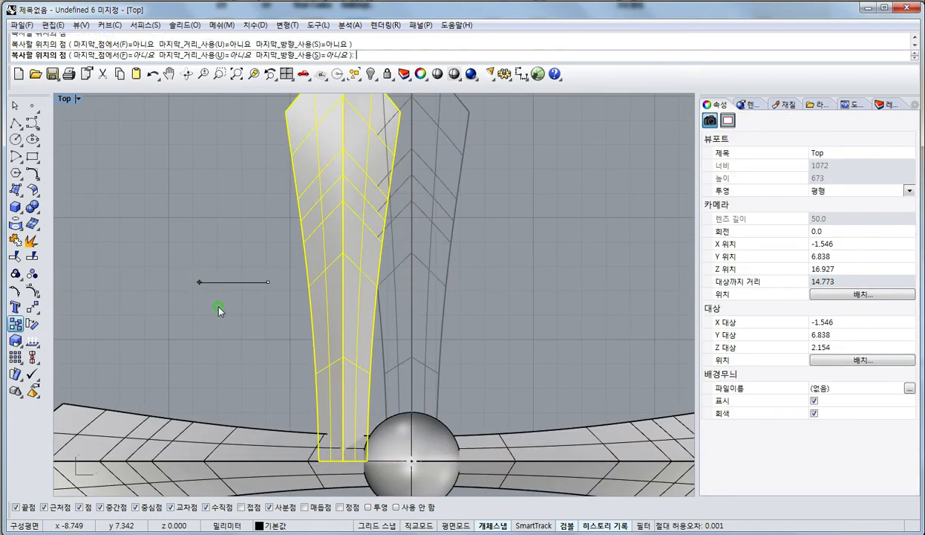
key("Return")
- Boolean union the two halves of the original upper arm
left_click(330, 346)
left_click(362, 381, "shift")
left_click_drag(510, 358, 386, 360)
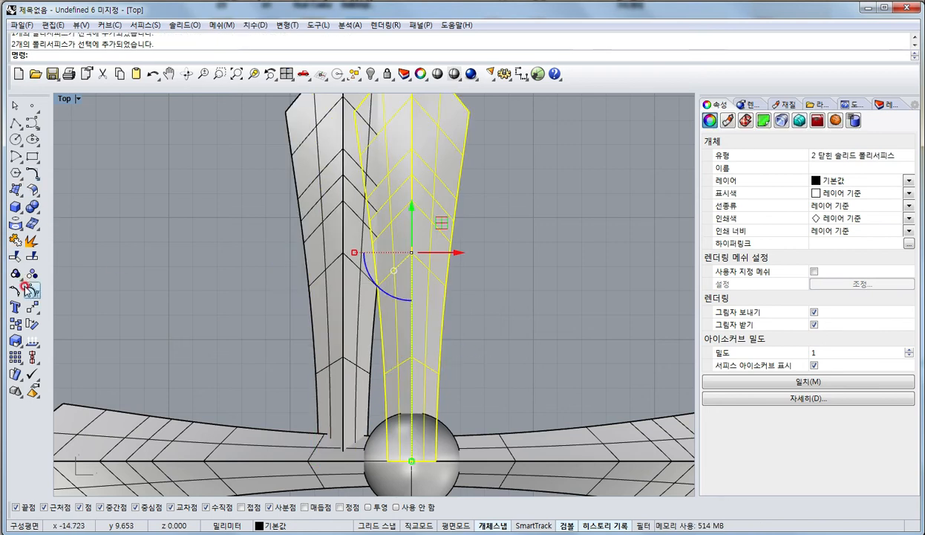
left_click(31, 205)
left_click(336, 423)
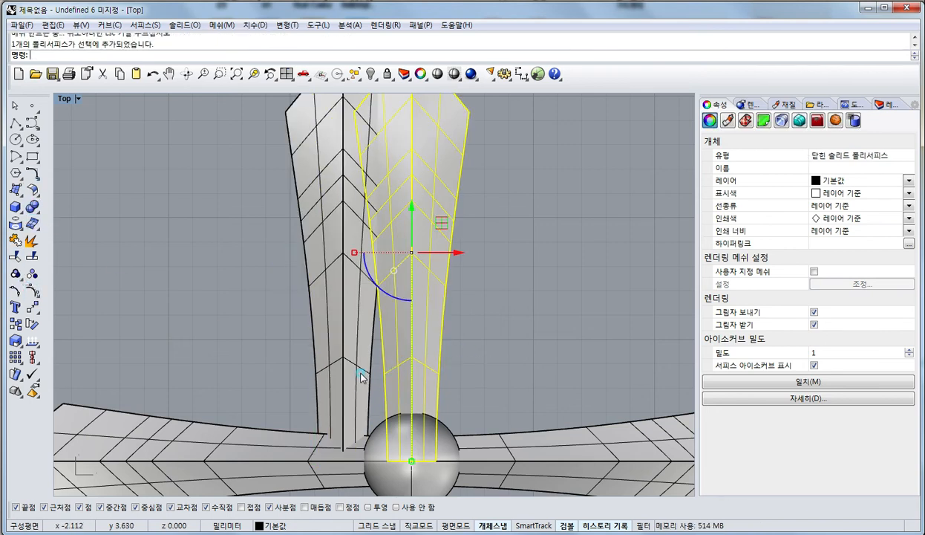
scroll(336, 423, "down", 3)
- Boolean union the two halves of the lower, right and left arms, and of the copied arm
left_click_drag(459, 448, 325, 407)
right_click(522, 405)
left_click_drag(524, 398, 464, 245)
right_click(217, 330)
left_click_drag(213, 367, 152, 257)
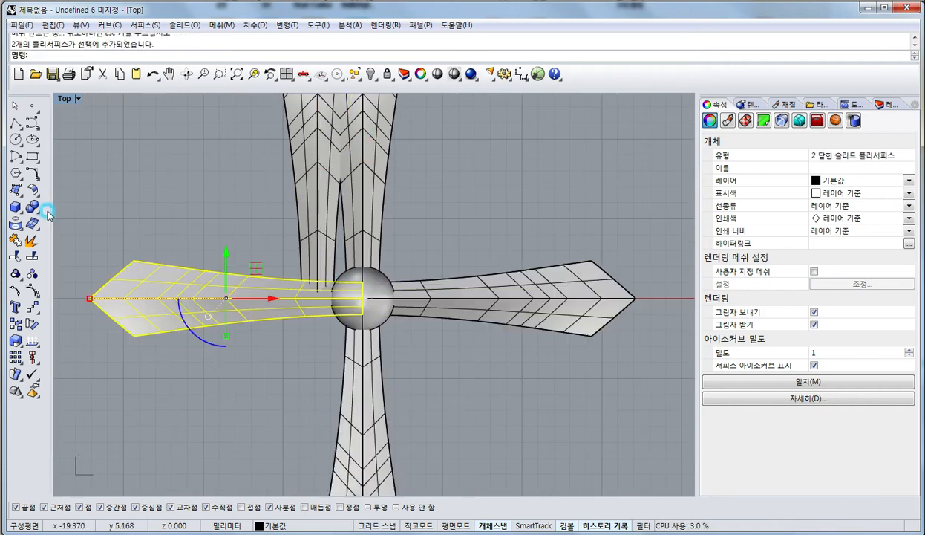
left_click(315, 256)
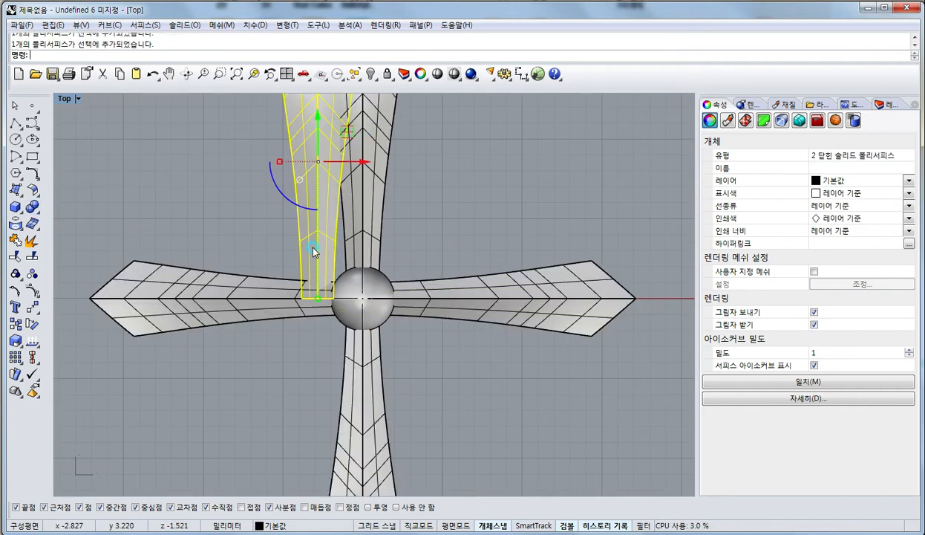
right_click_drag(289, 264, 336, 286)
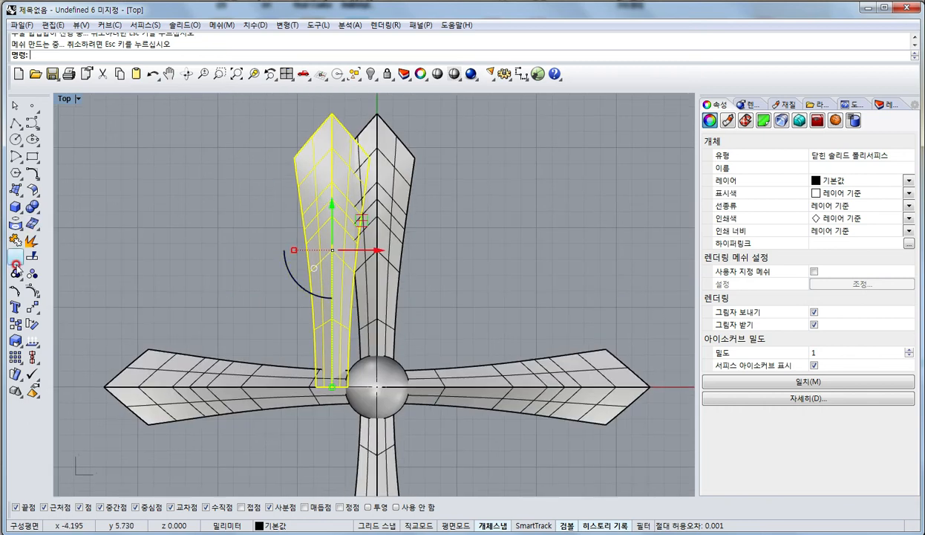
- Disable object snaps, scale the copied arm down uniformly from its base, and narrow its width
left_click(15, 341)
scroll(330, 383, "up", 3)
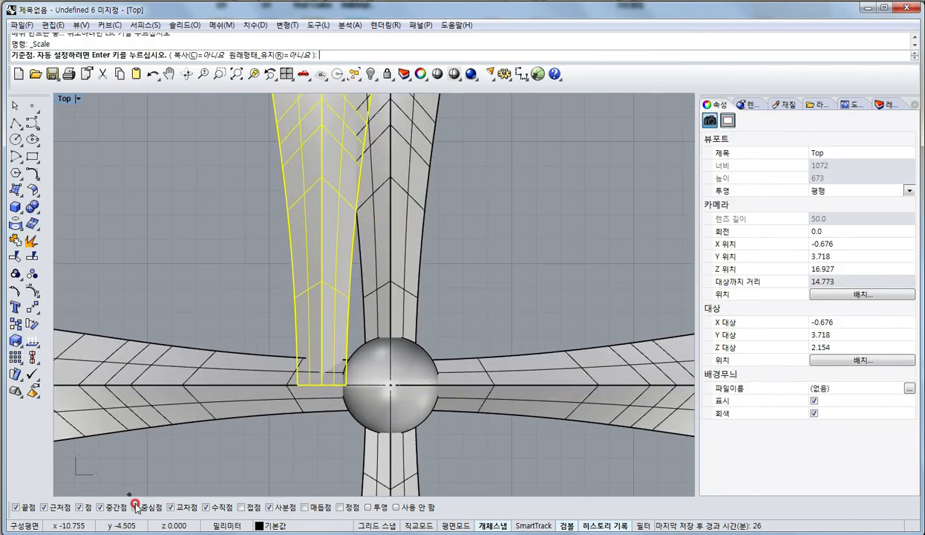
left_click(410, 507)
left_click(320, 375)
left_click(302, 172)
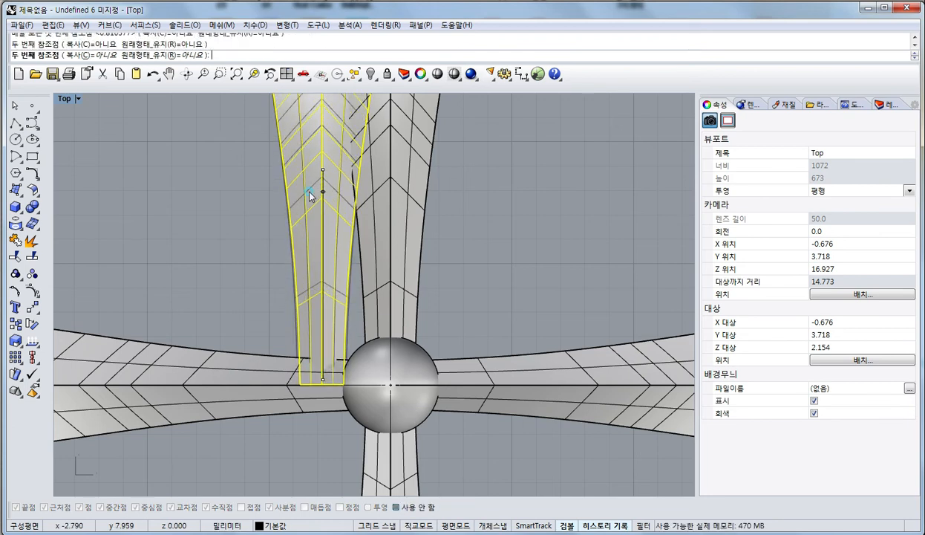
left_click(300, 186)
scroll(331, 252, "down", 3)
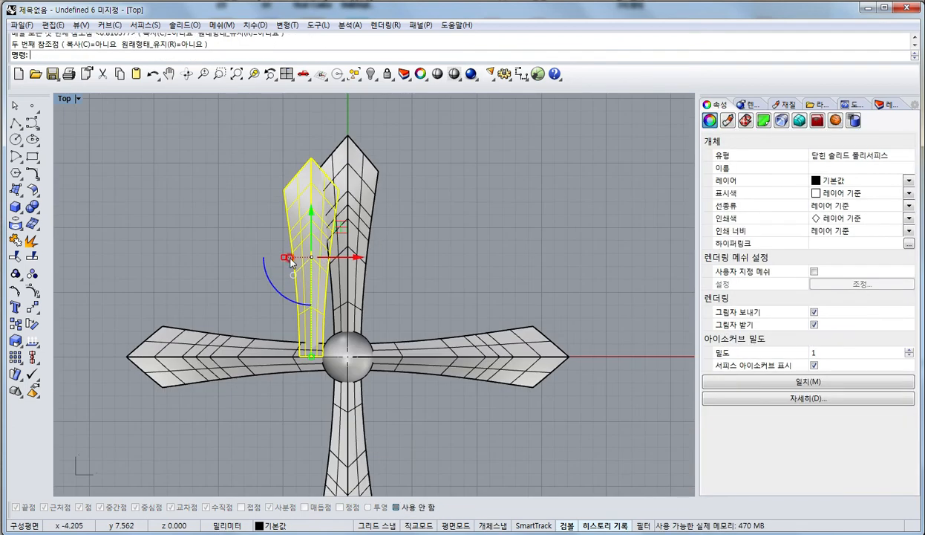
left_click_drag(283, 257, 296, 258)
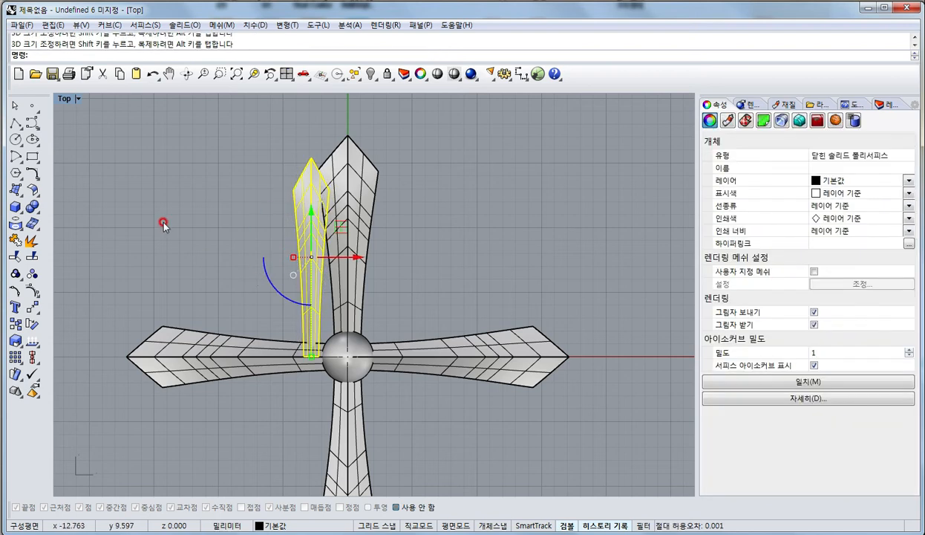
- Apply CageEdit to the narrow arm with a vertical control line from base to tip, using 6 points, degree 3 and the global region
left_click(14, 341)
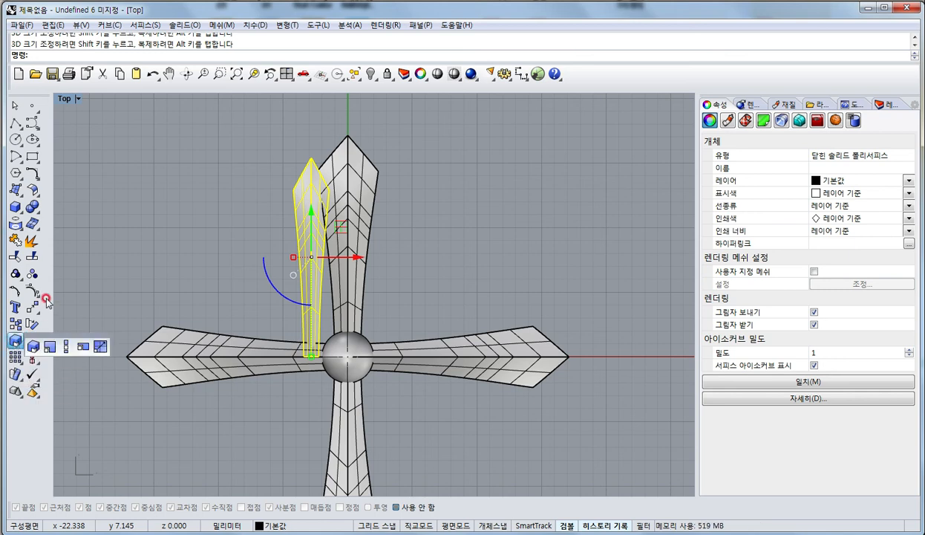
left_click(32, 306)
left_click(50, 372)
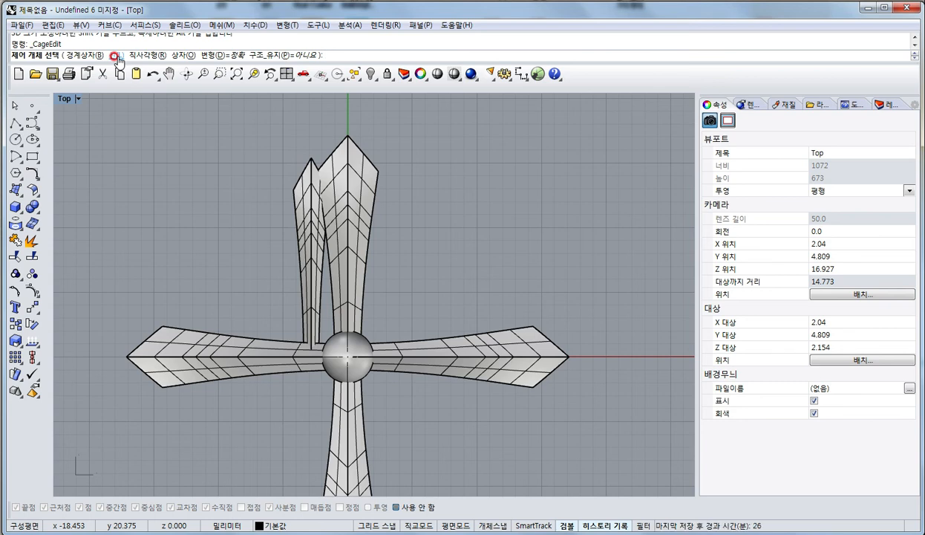
left_click(115, 56)
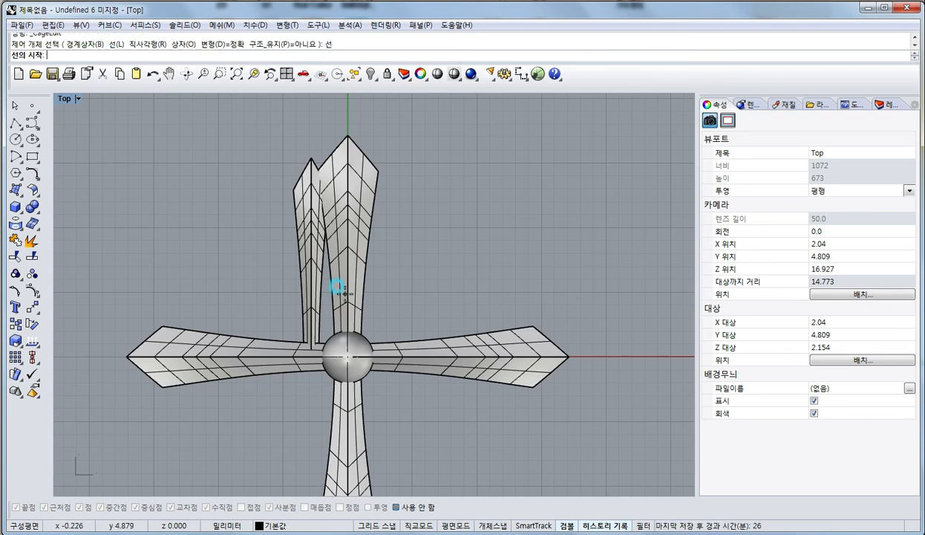
left_click(303, 350)
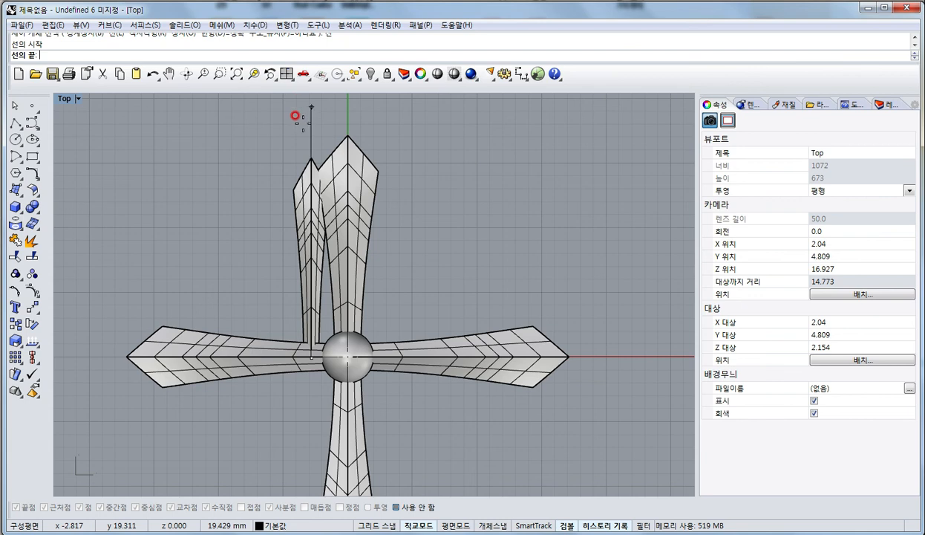
left_click(312, 162)
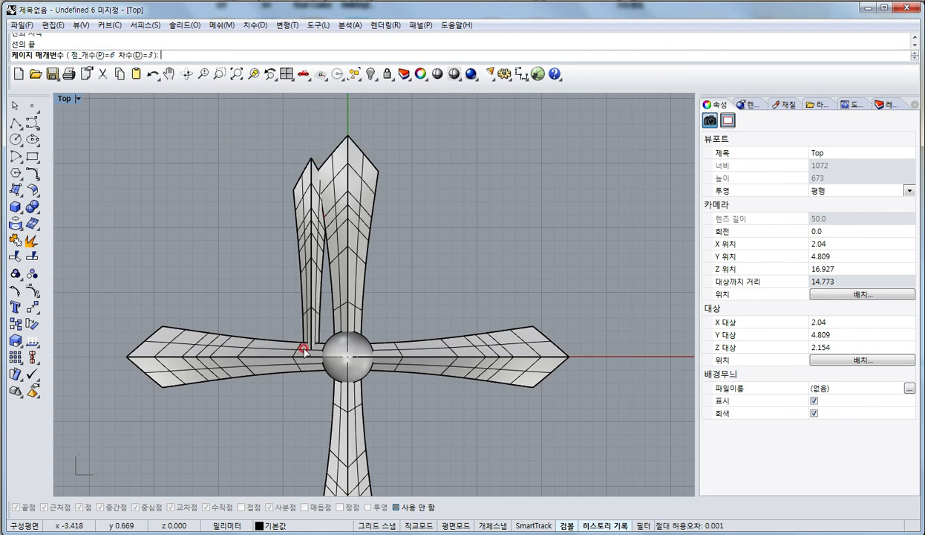
key("Return")
key("Return")
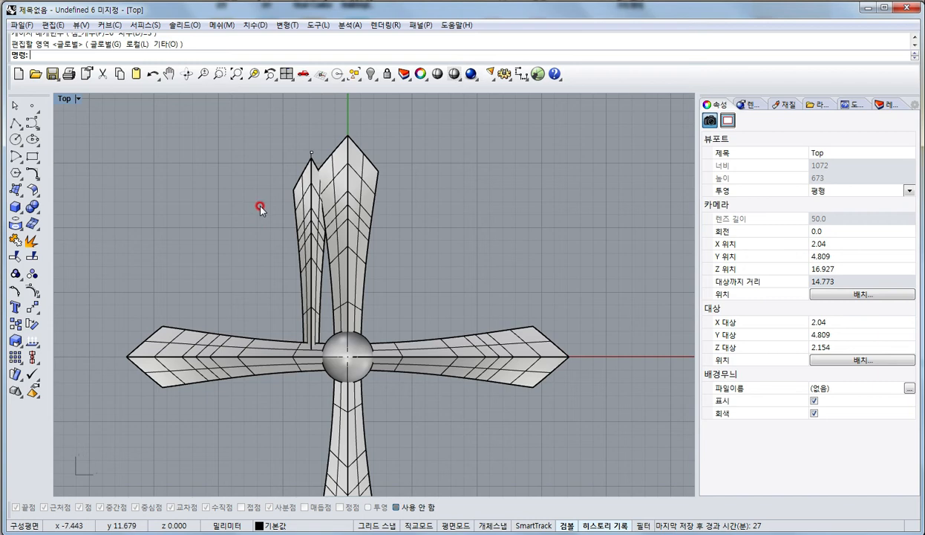
- Display the model in wireframe and bend the narrow arm's upper part to the left by moving its upper cage control points
scroll(273, 214, "up", 3)
key("ctrl+alt+w")
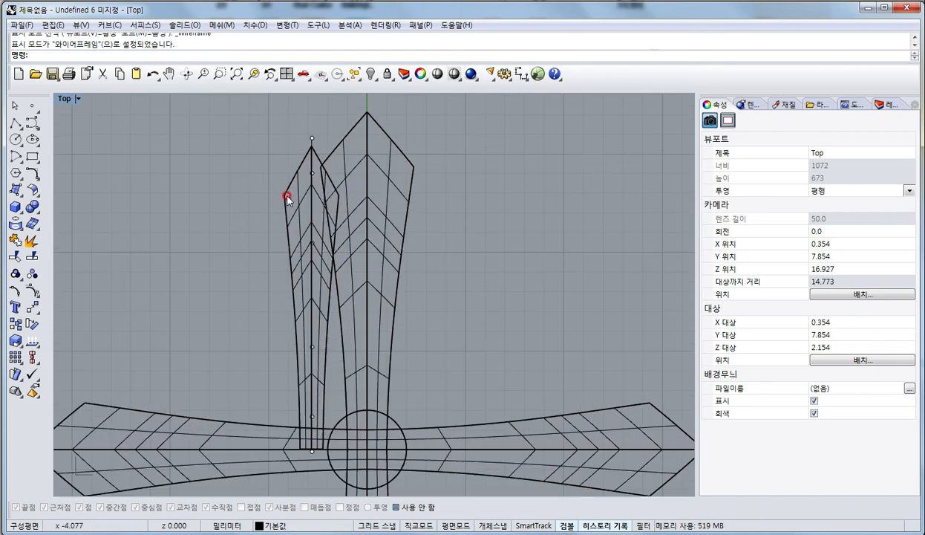
left_click(311, 139)
left_click_drag(342, 107, 216, 169)
left_click_drag(289, 106, 337, 256)
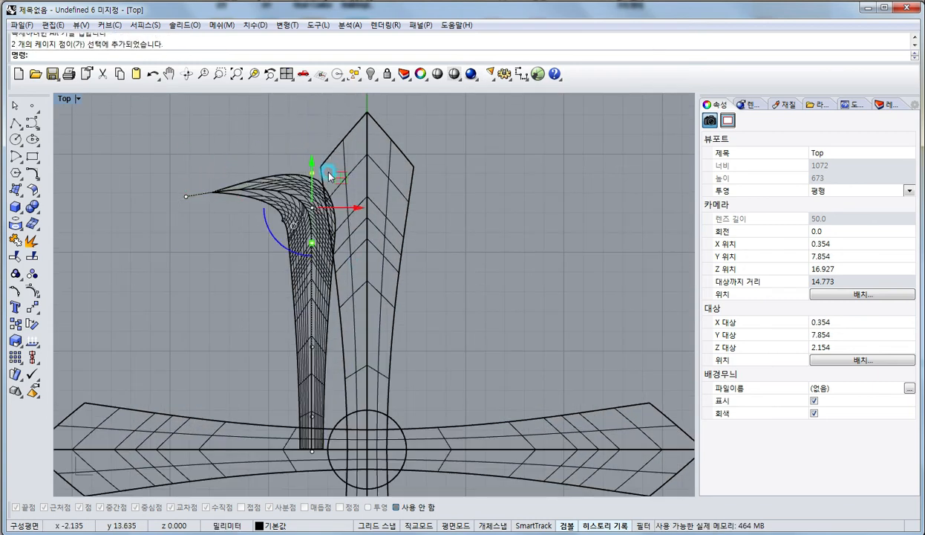
left_click_drag(345, 181, 294, 201)
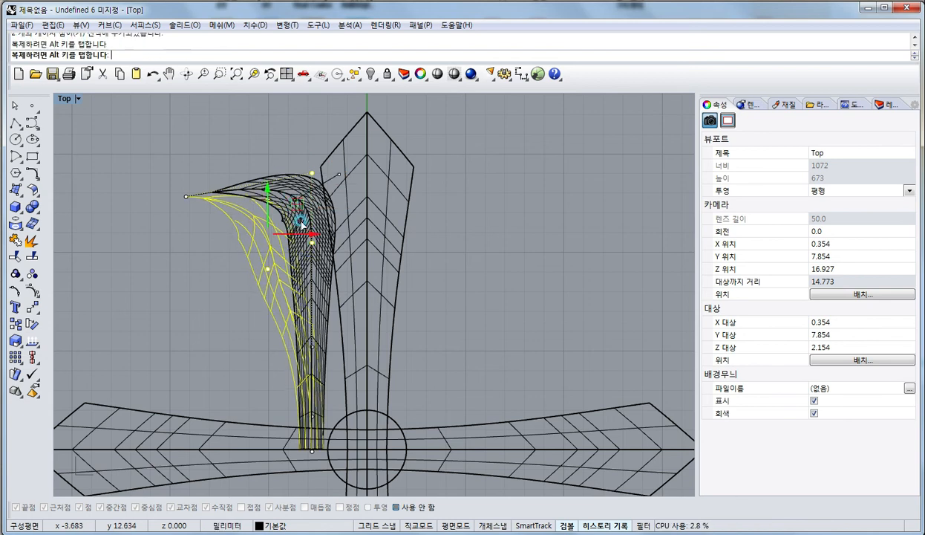
left_click_drag(319, 273, 318, 272)
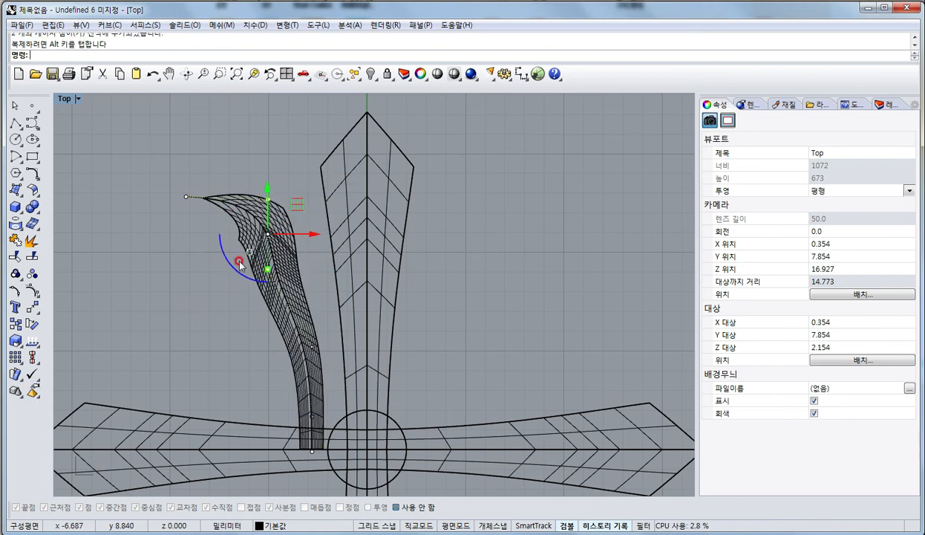
left_click_drag(236, 271, 283, 274)
- Rotate the bent arm's upper cage points and shift the tip points outward and downward to curl its end
left_click_drag(152, 165, 333, 279)
left_click_drag(226, 268, 299, 191)
left_click_drag(241, 176, 136, 303)
left_click(112, 307)
left_click_drag(89, 273, 170, 327)
left_click_drag(173, 280, 173, 314)
- Smooth the curled arm into an even arch by repositioning the cage points near its crest and along its shaft
left_click(171, 237)
left_click_drag(170, 219, 224, 301)
left_click_drag(192, 207, 272, 264, "shift")
left_click_drag(260, 230, 226, 245)
left_click_drag(265, 211, 328, 367)
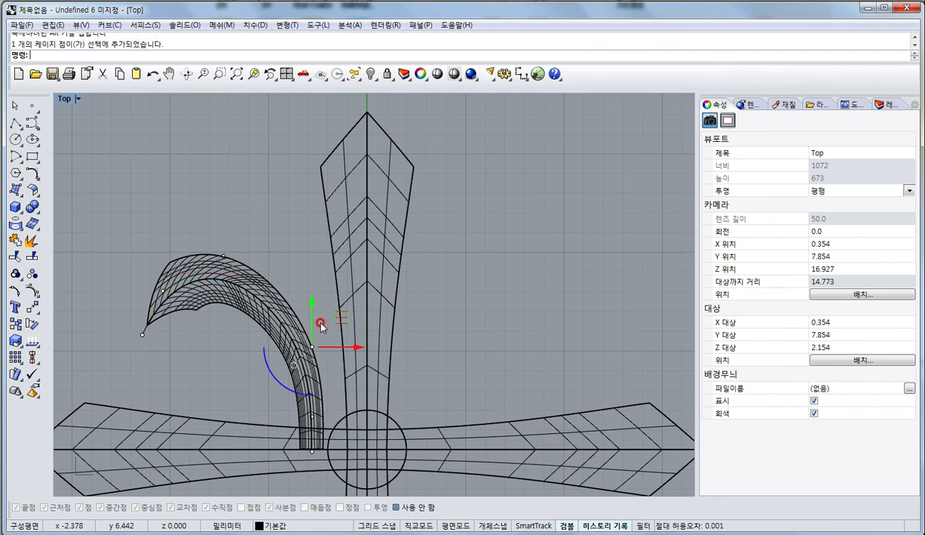
left_click_drag(341, 316, 351, 294)
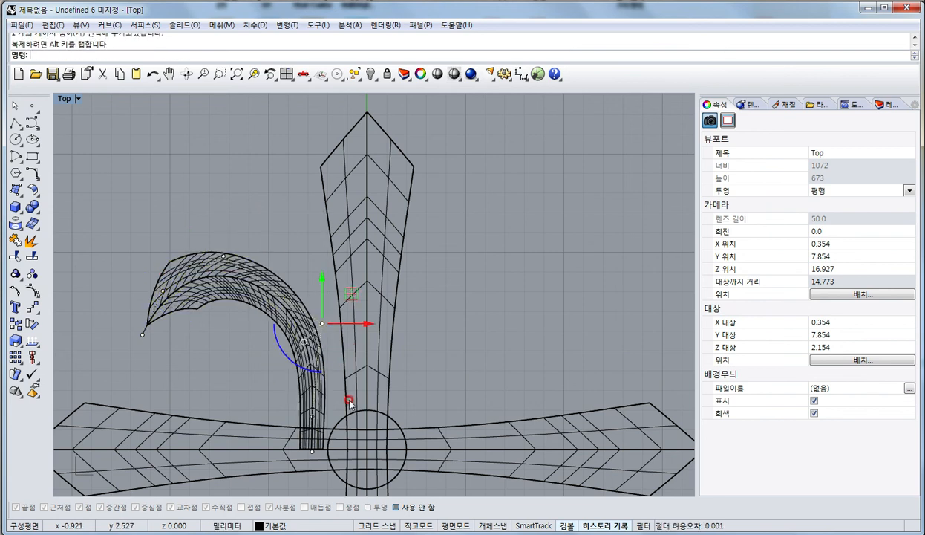
- Move the whole curved ornament closer to the cross's vertical axis and raise its curled upper section
left_click_drag(119, 230, 332, 456)
left_click_drag(268, 345, 303, 348)
left_click_drag(101, 181, 279, 331)
left_click_drag(213, 238, 204, 200)
left_click(347, 346)
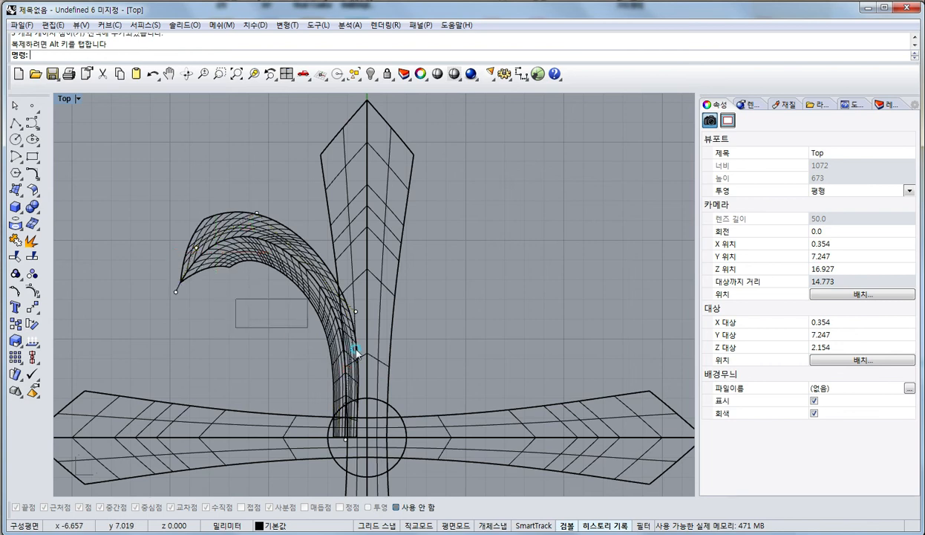
left_click(356, 311)
- Display the model shaded and mirror the curved ornament across the vertical axis through the origin
key("ctrl+alt+s")
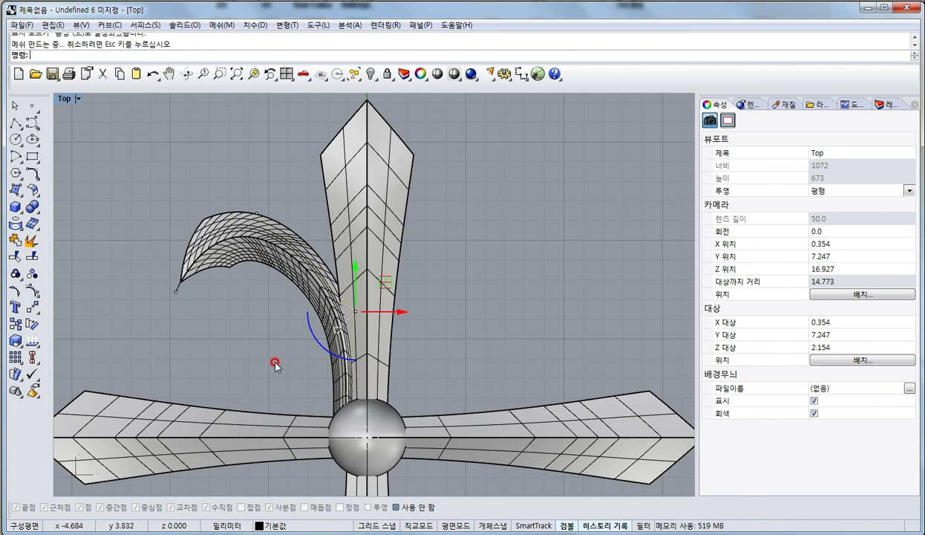
right_click_drag(246, 342, 305, 286)
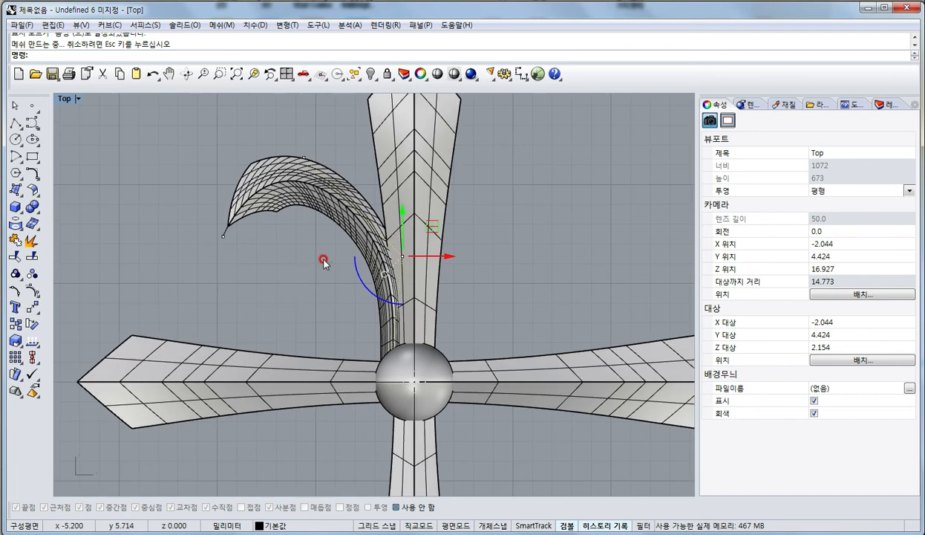
left_click(341, 218)
left_click(16, 338)
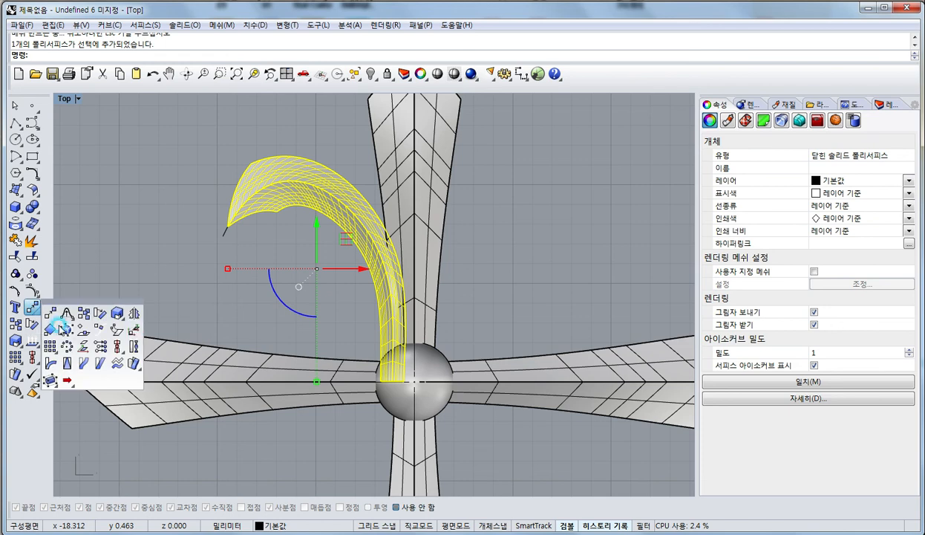
left_click(128, 310)
type("0")
key("Return")
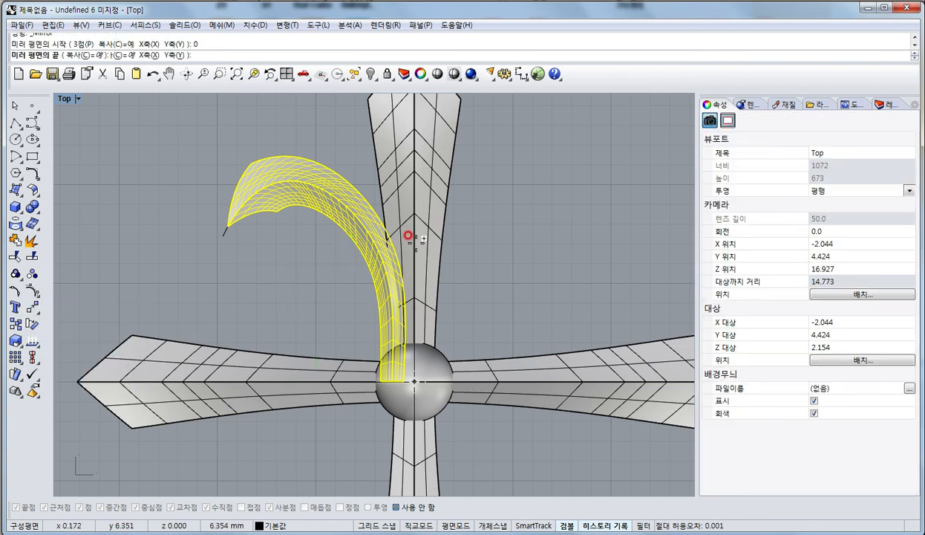
left_click(414, 230)
- Polar array both curved ornaments around the origin with 4 items over 360 degrees
left_click(490, 210, "shift")
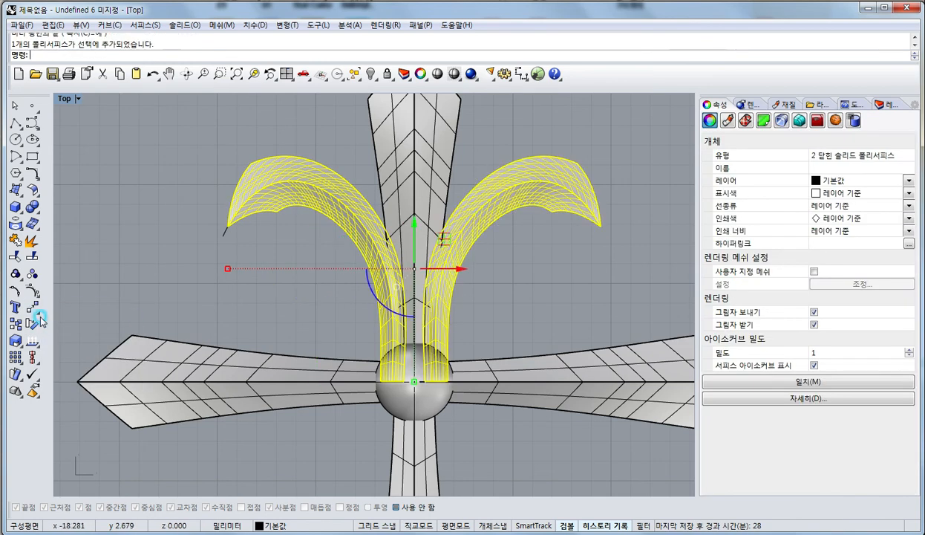
left_click(16, 357)
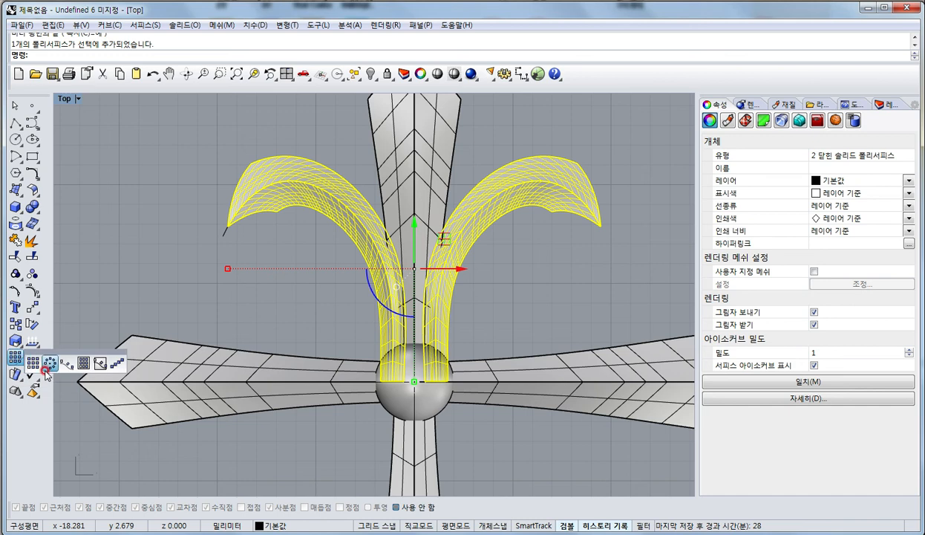
left_click(45, 364)
type("0")
key("Return")
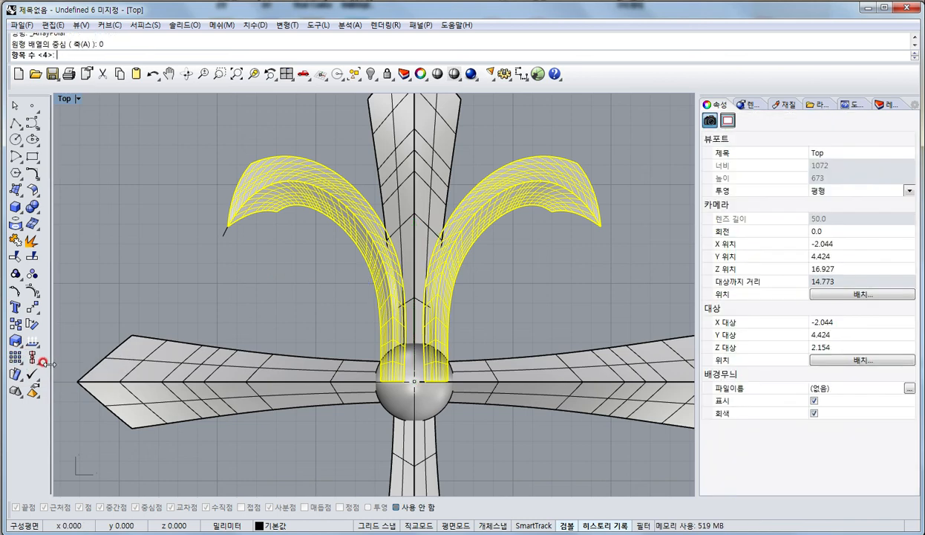
type("4")
key("Return")
key("Return")
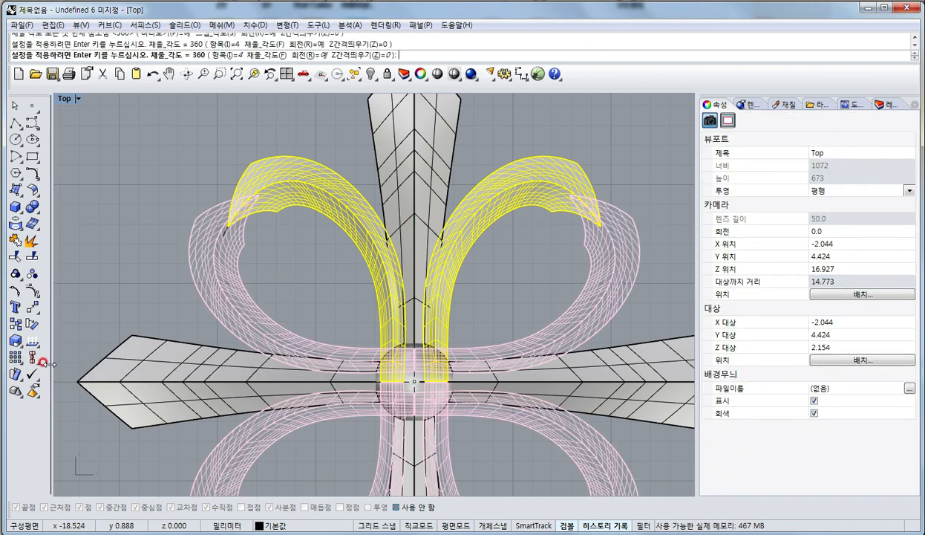
key("Return")
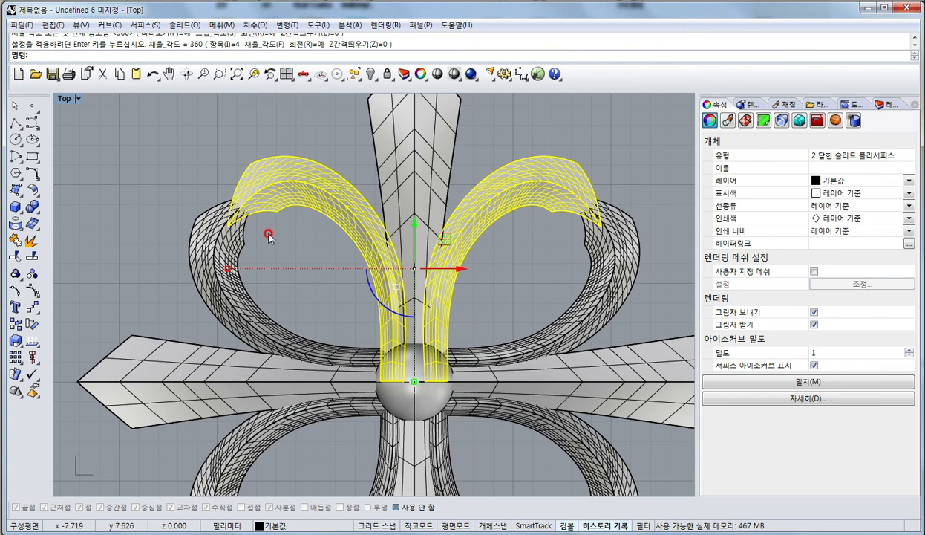
- Lock everything except the original ornament's cage control curve, and show the curve's control points in wireframe display
left_click_drag(317, 129, 296, 206)
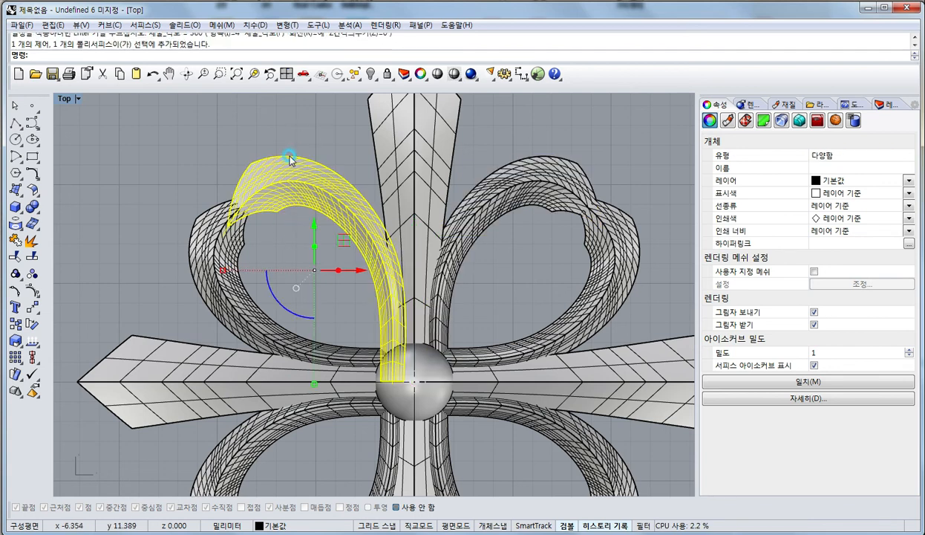
left_click(268, 163, "ctrl")
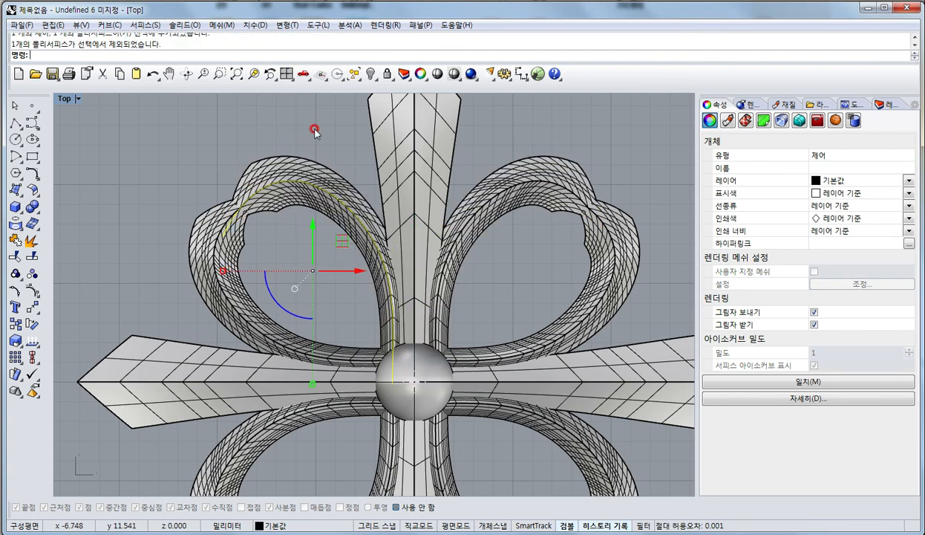
left_click(386, 75)
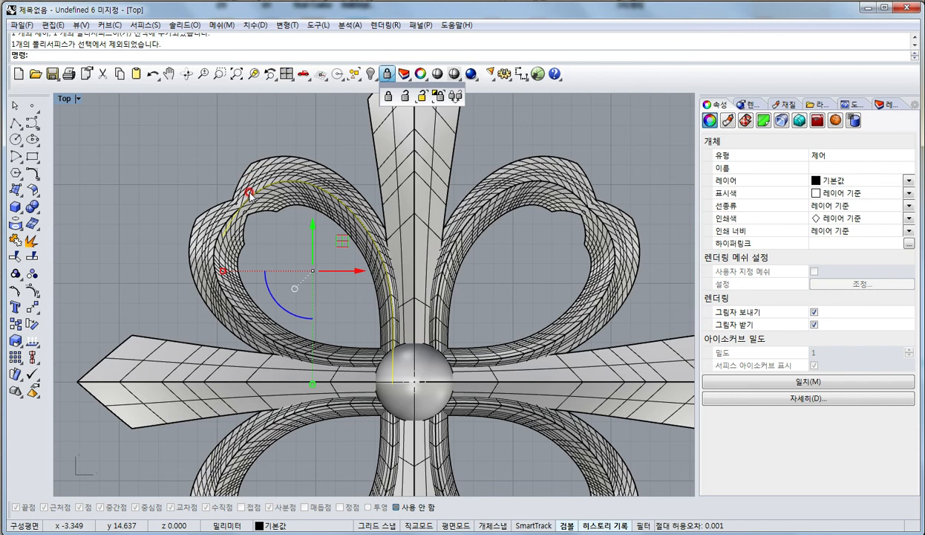
left_click(421, 95)
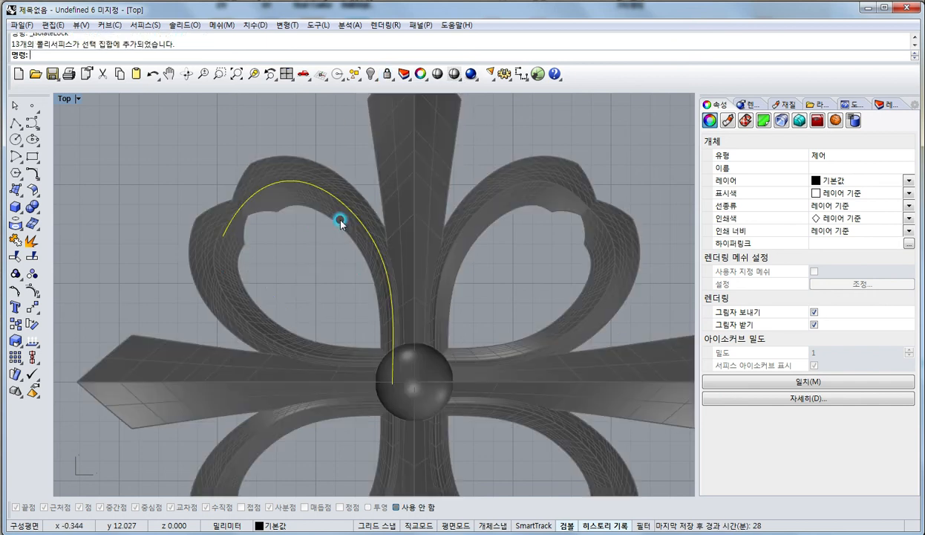
left_click(33, 290)
left_click(195, 196)
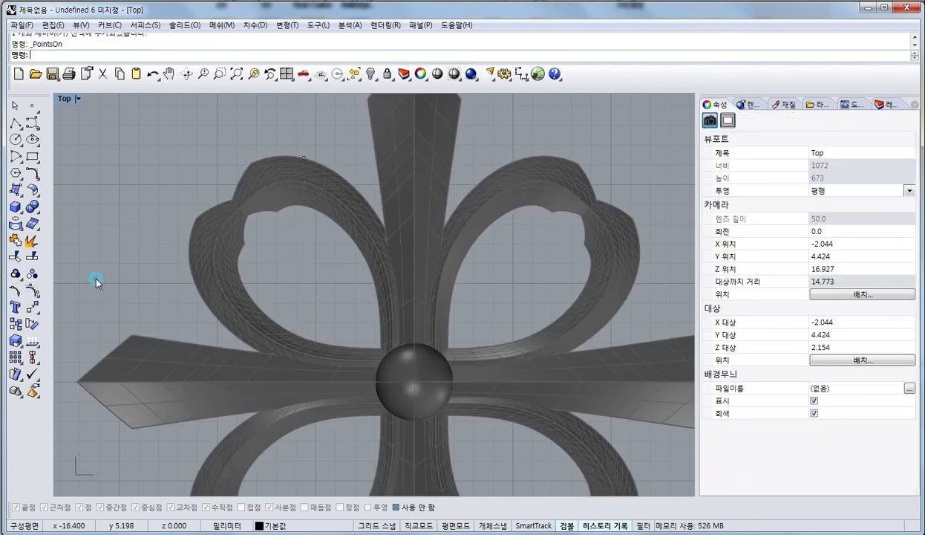
key("ctrl+alt+w")
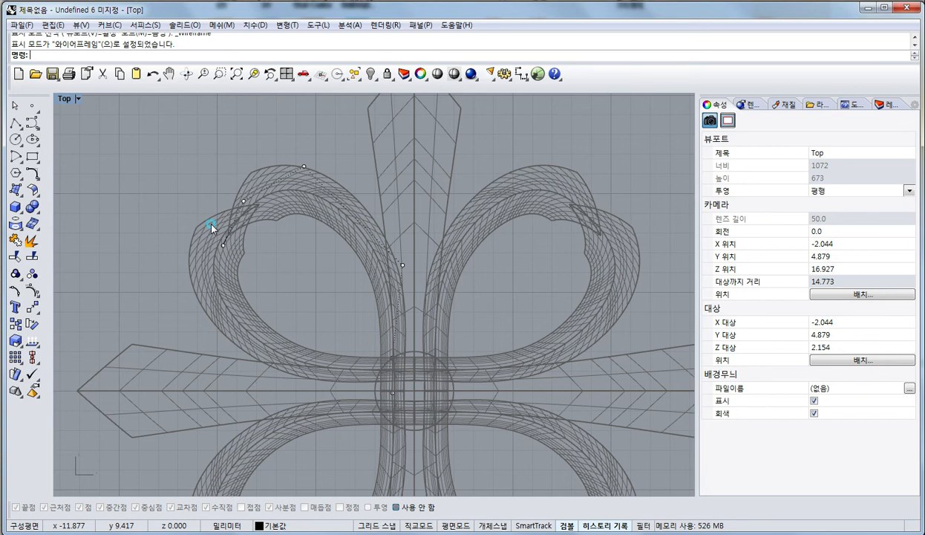
left_click_drag(267, 259, 269, 261)
left_click_drag(153, 140, 315, 281)
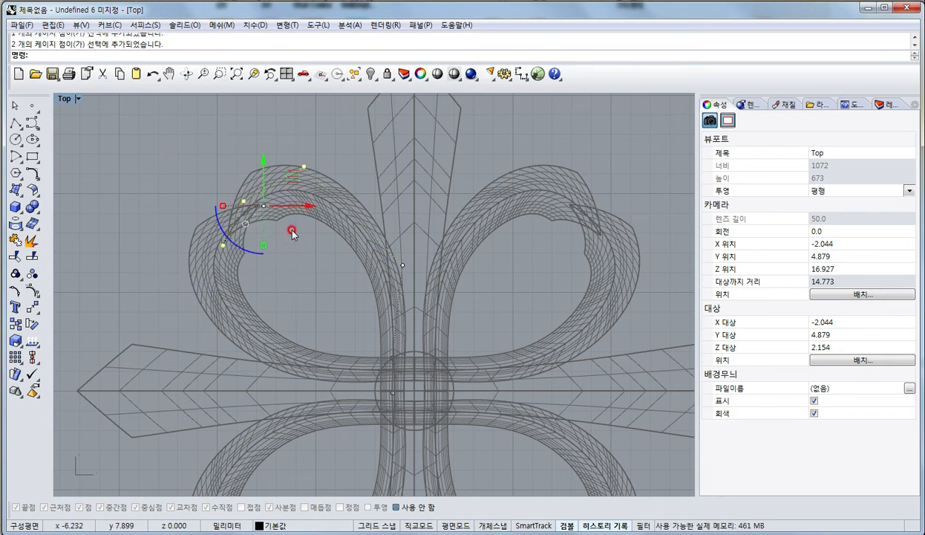
left_click_drag(228, 244, 244, 248)
key("ctrl+z")
- Curl the original ornament's tip inward by moving its end cage points toward the inside of the loop
left_click_drag(156, 160, 246, 289)
left_click_drag(236, 245, 300, 262)
mouse_move(302, 175)
left_mouse_down()
mouse_move(324, 173)
mouse_move(332, 191)
mouse_move(308, 175)
left_mouse_up()
left_click_drag(250, 162, 265, 189)
left_click(323, 121)
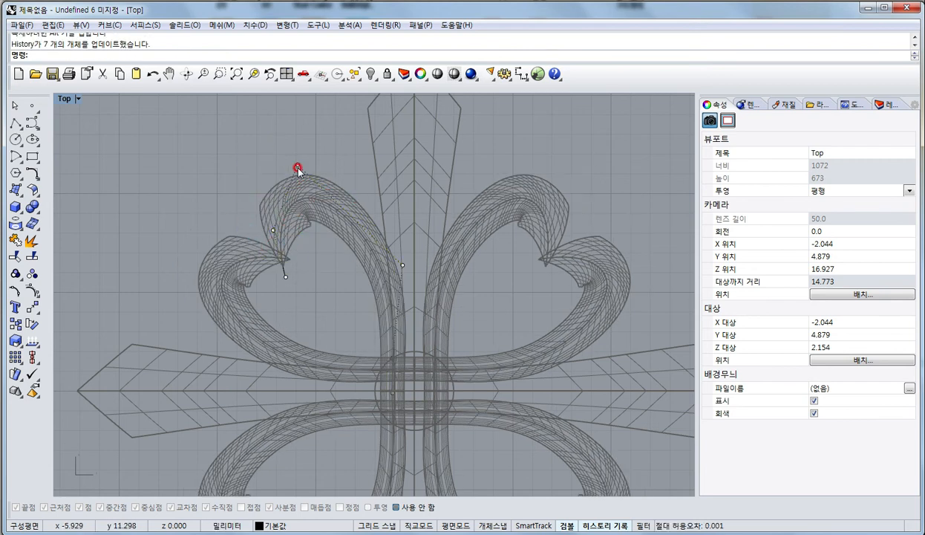
- Adjust the ornament's curve by repositioning its crest and upper shaft cage points
left_click_drag(297, 163, 289, 204)
left_click(242, 220)
left_click(295, 190)
left_click_drag(367, 160, 441, 295)
left_click_drag(432, 234, 424, 214)
- Nudge the ornament's three upper cage points inward and raise the tip point slightly to refine the heart-shaped loops
left_click(294, 302)
left_click_drag(185, 168, 350, 305)
left_click_drag(323, 196, 330, 201)
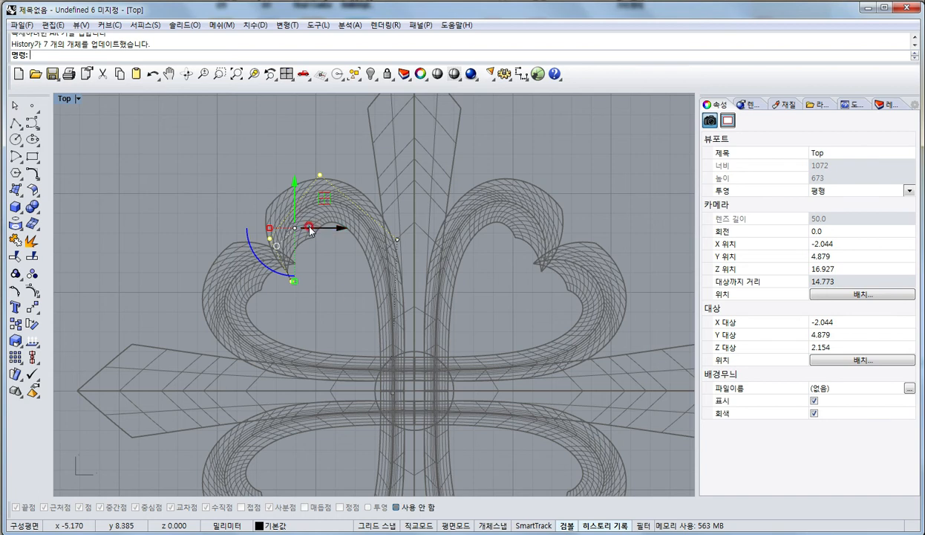
left_click(294, 282)
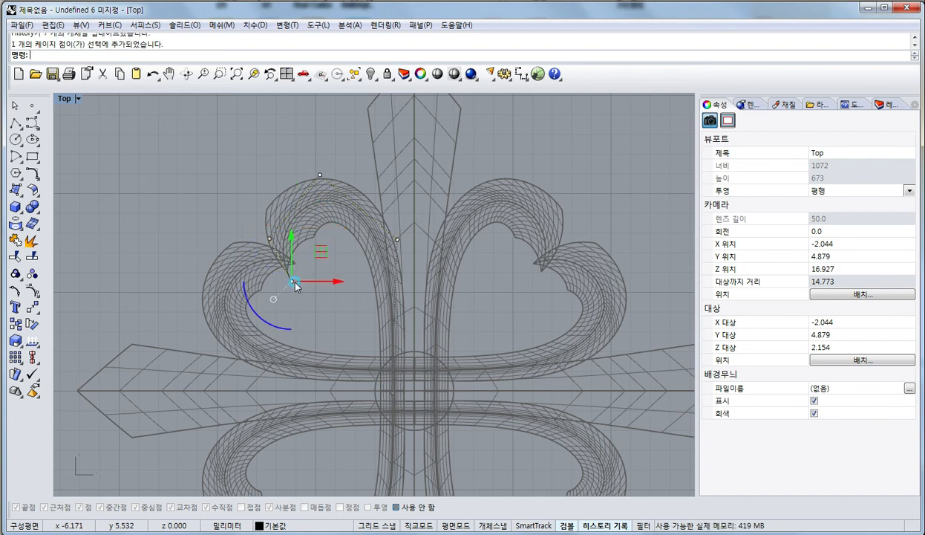
left_click_drag(289, 241, 290, 231)
left_click(350, 317)
- Examine the whole cross in rendered display from above and restore the four-viewport layout
right_click_drag(403, 312, 320, 257)
scroll(322, 258, "down", 6)
key("ctrl+alt+r")
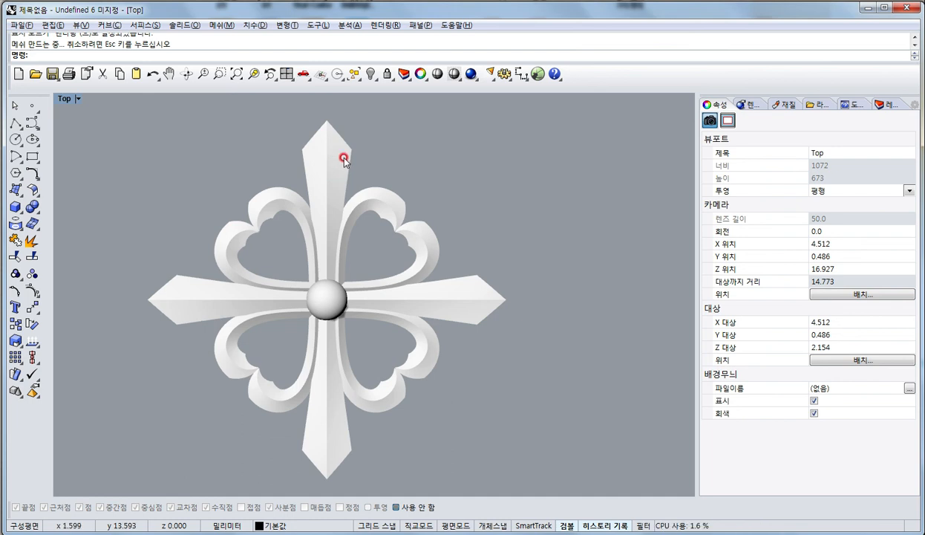
type("4View")
key("Return")
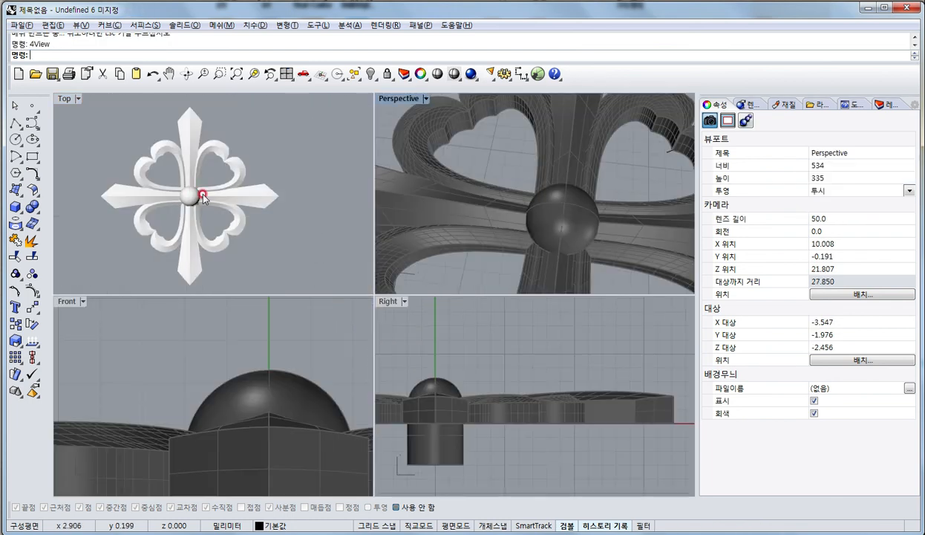
left_click(194, 191)
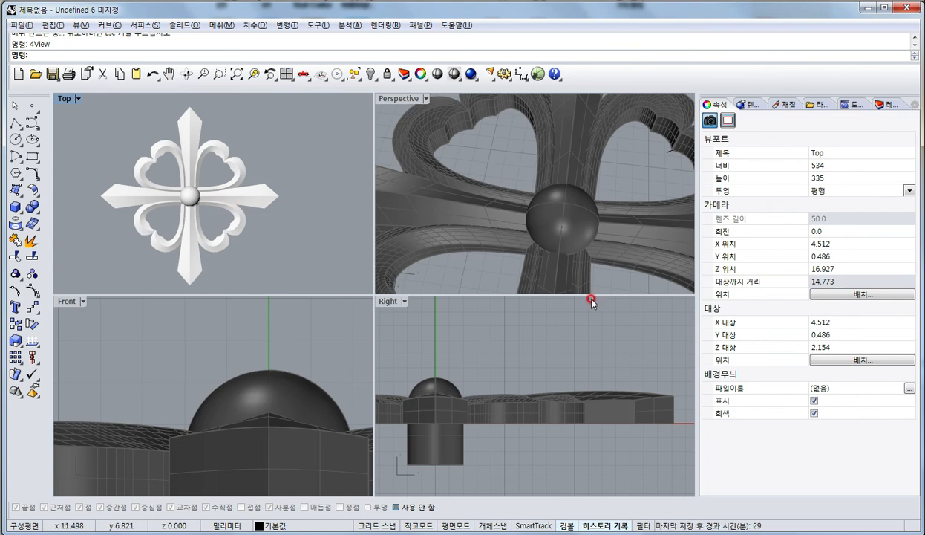
- Frame the whole cross in a maximized, rendered Perspective view and examine it from above and below
right_click_drag(600, 175, 542, 203)
scroll(541, 203, "down", 7)
scroll(541, 202, "down", 5)
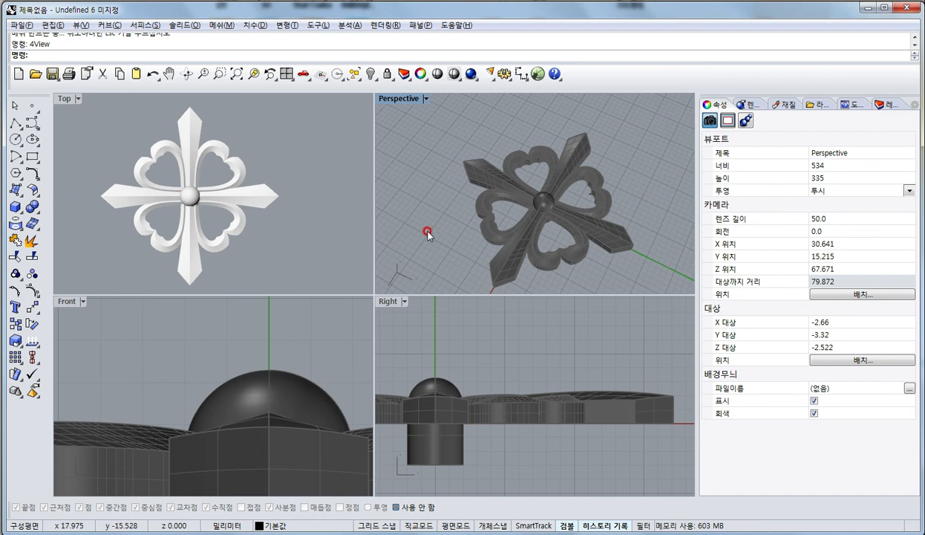
right_click_drag(527, 191, 456, 197)
type("z")
key("Return")
type("e")
key("Return")
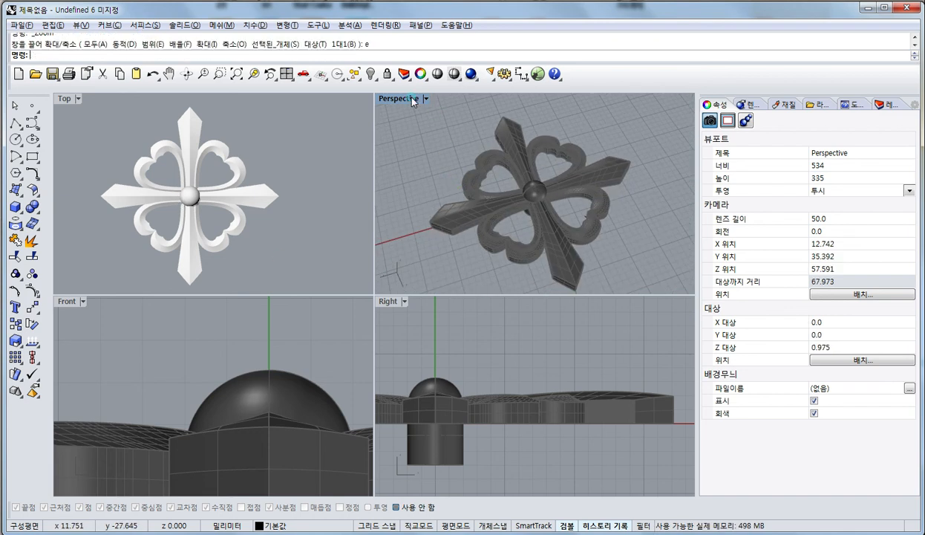
double_click(413, 101)
key("ctrl+alt+r")
right_click_drag(373, 304, 400, 330)
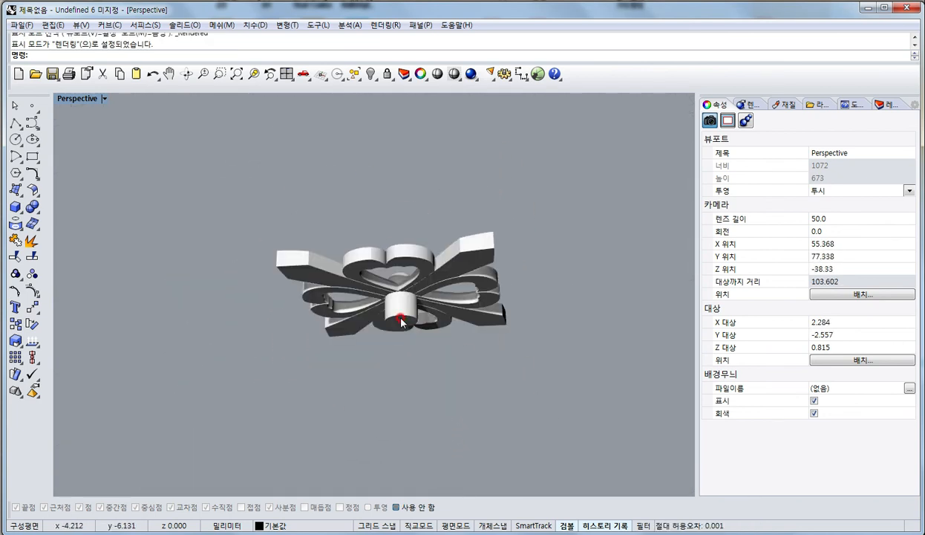
- Display the Perspective view shaded, unlock all locked objects, and inspect the underside around the center cylinder
key("ctrl+alt+s")
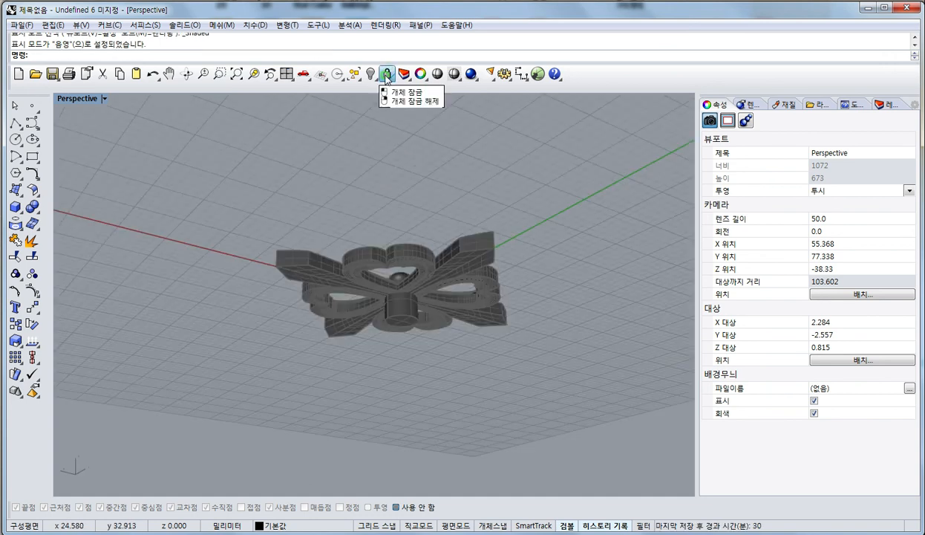
left_click(386, 74)
scroll(401, 327, "up", 5)
right_click_drag(407, 327, 409, 270)
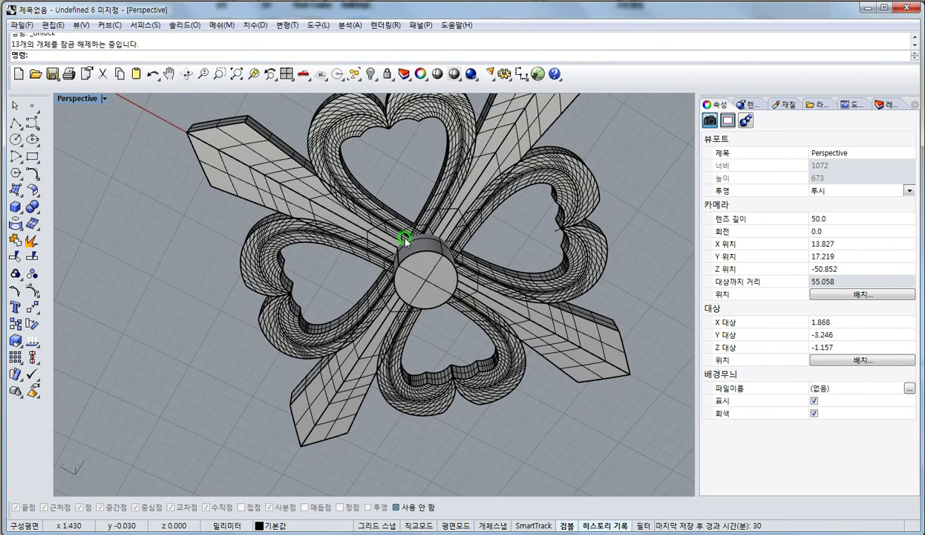
right_click_drag(395, 220, 405, 273)
right_click_drag(398, 324, 421, 256)
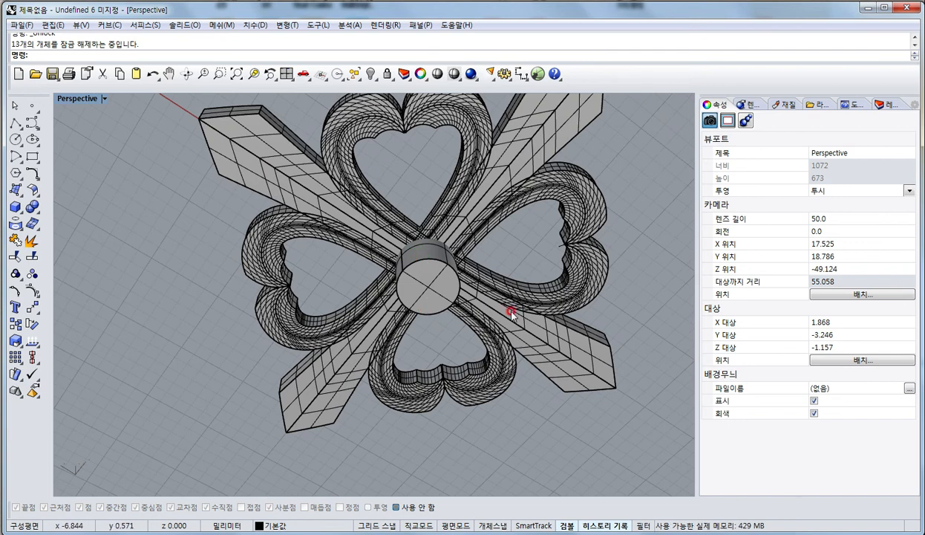
- Select the center cylinder's bottom face, restore the four-viewport layout, and center the piece in the Right view
left_click(431, 285)
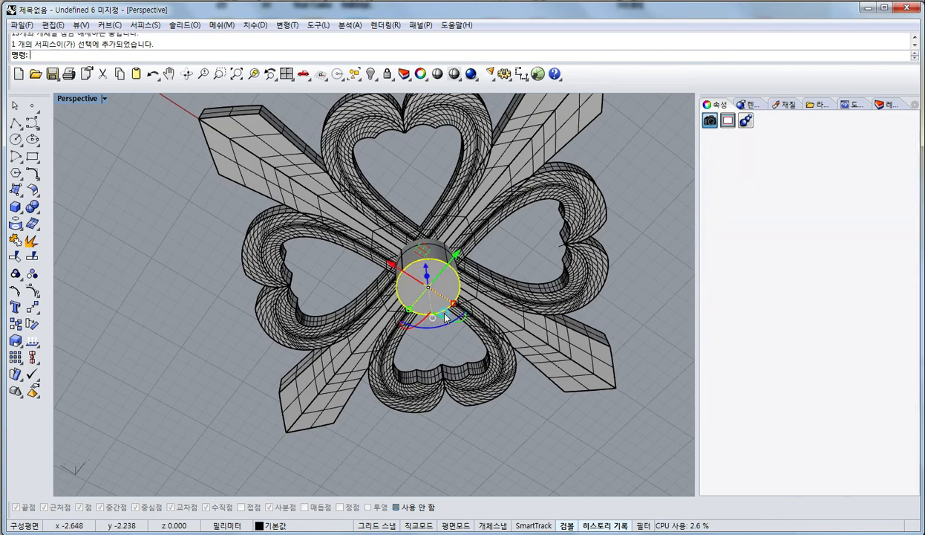
double_click(74, 100)
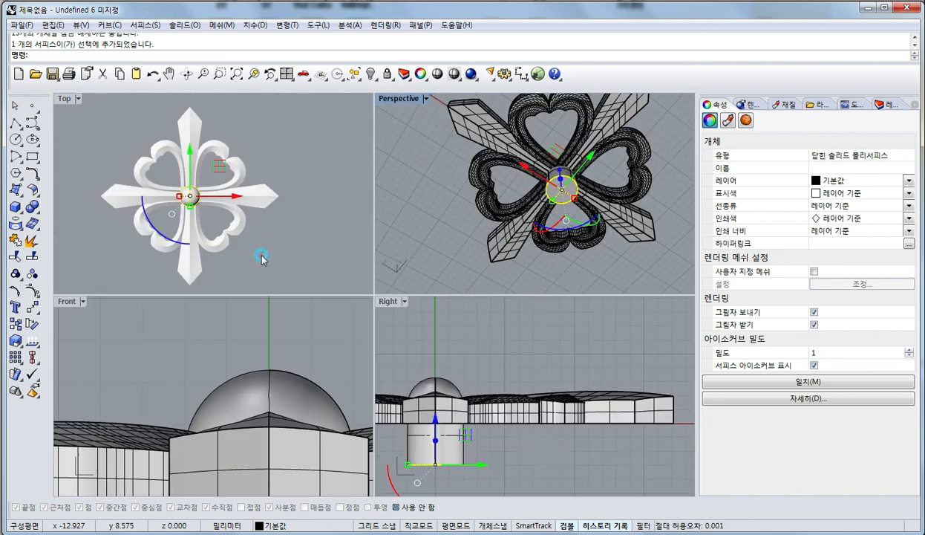
right_click_drag(502, 442, 555, 403)
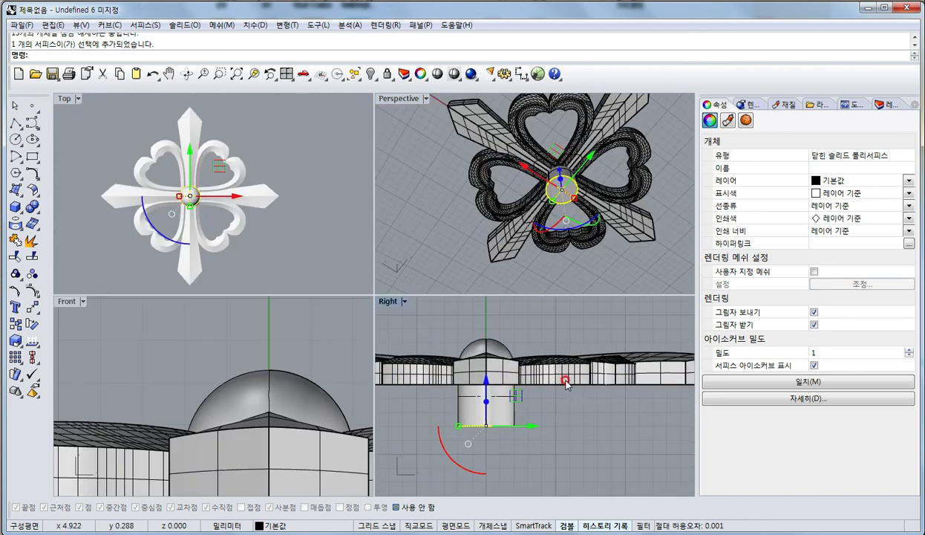
left_click(37, 360)
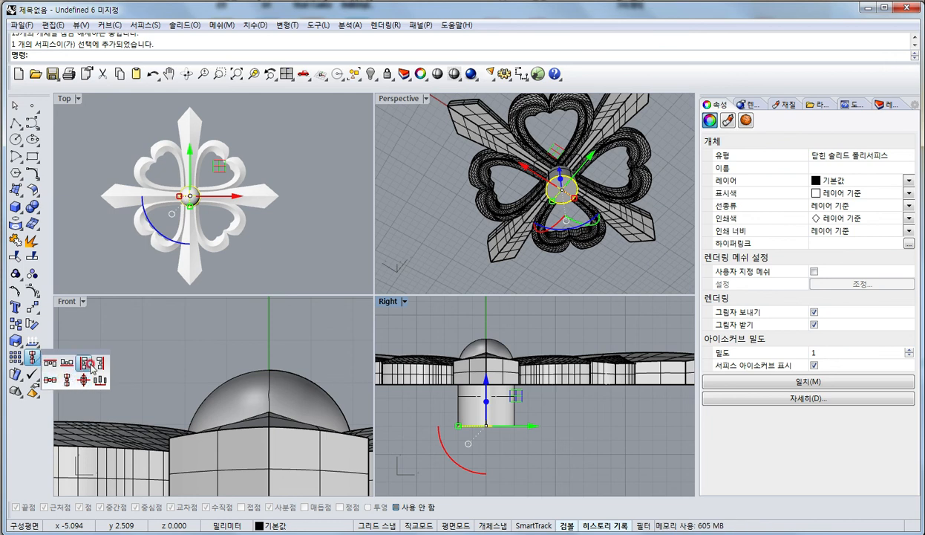
left_click(65, 364)
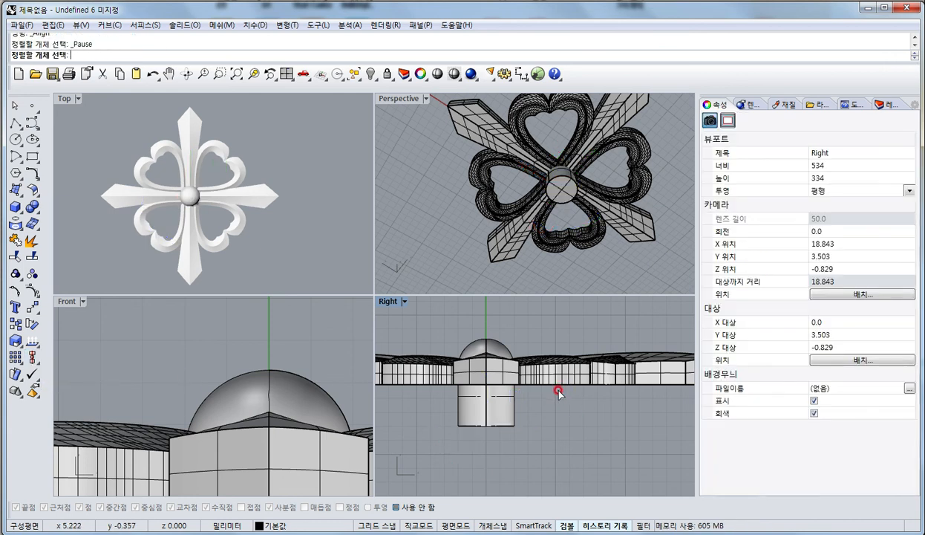
key("Escape")
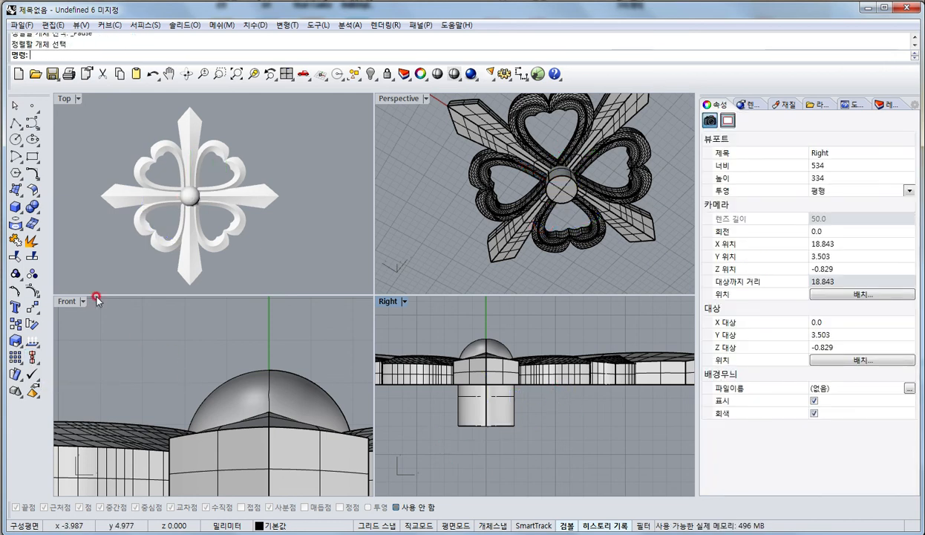
- Reselect the center cylinder's bottom face and use Set Points with object snaps to bring it level with the cross's base
left_click(32, 307)
left_click_drag(114, 304, 152, 312)
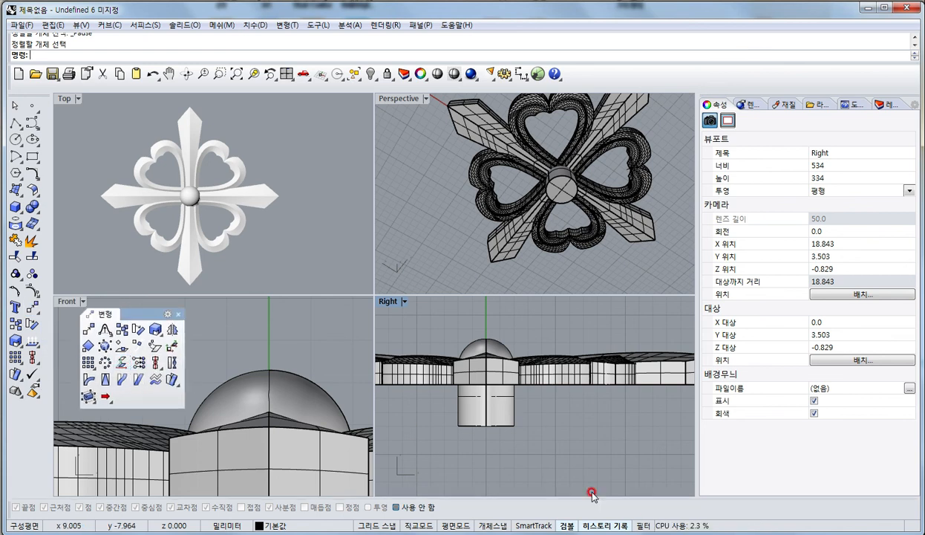
left_click_drag(423, 413, 575, 474)
left_click(154, 357)
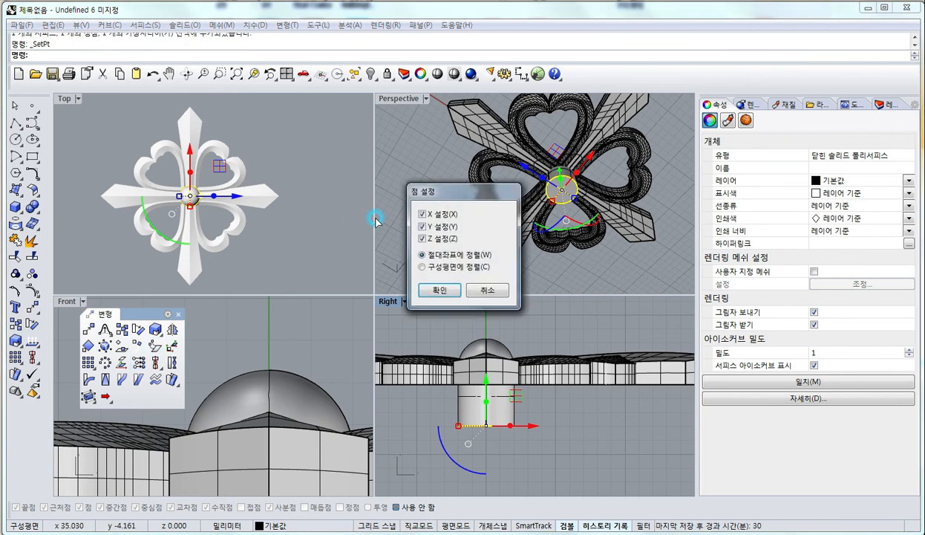
left_click(439, 290)
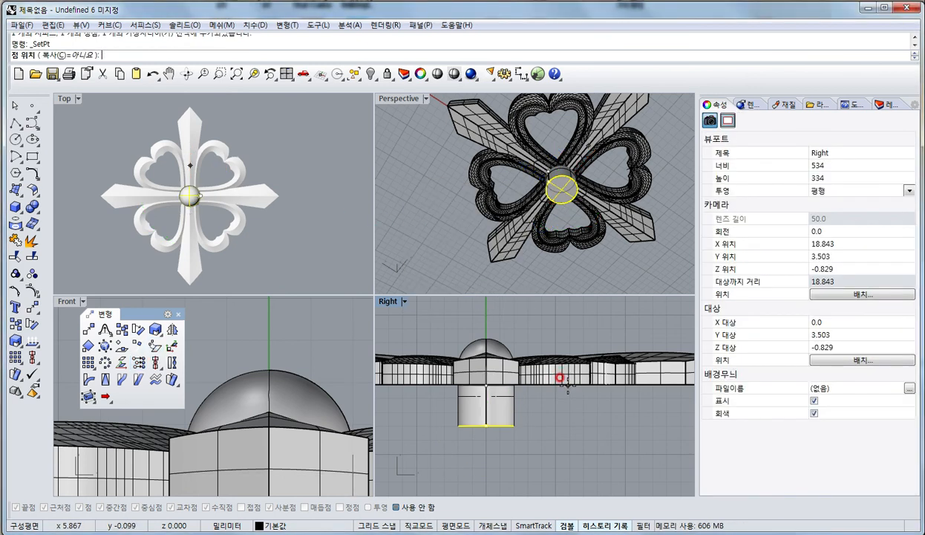
left_click(401, 506)
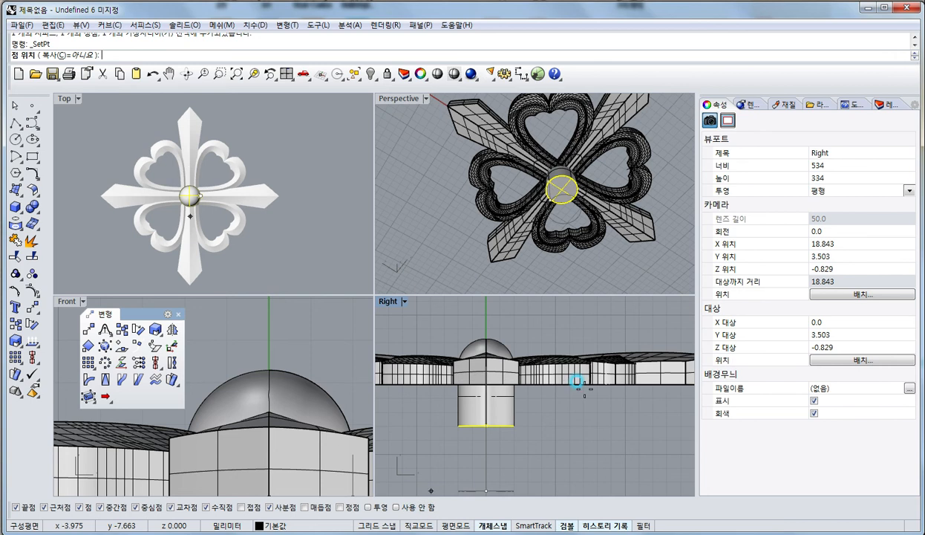
left_click(579, 382)
left_click(589, 436)
- Try to scale the center dome's surface vertically in the Right view with the gumball
right_click_drag(557, 164, 548, 219)
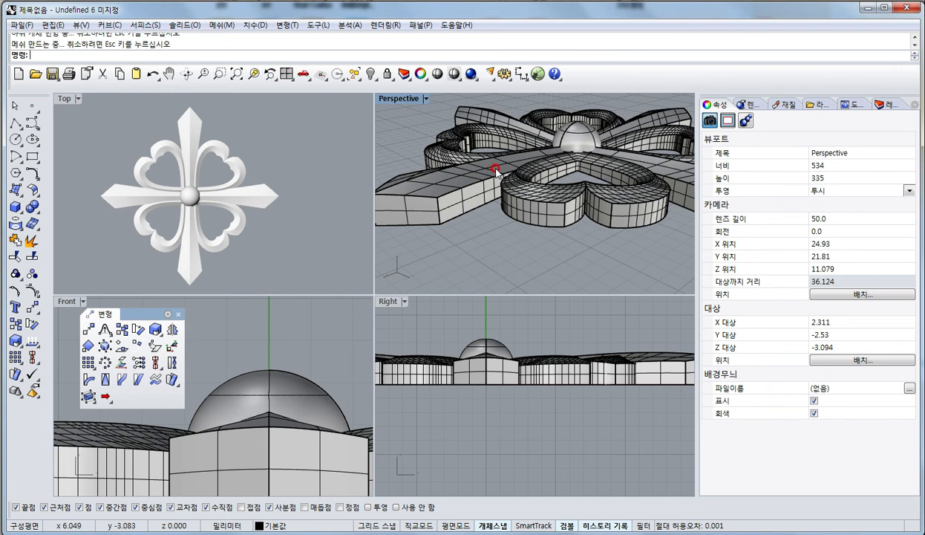
scroll(578, 138, "up", 4)
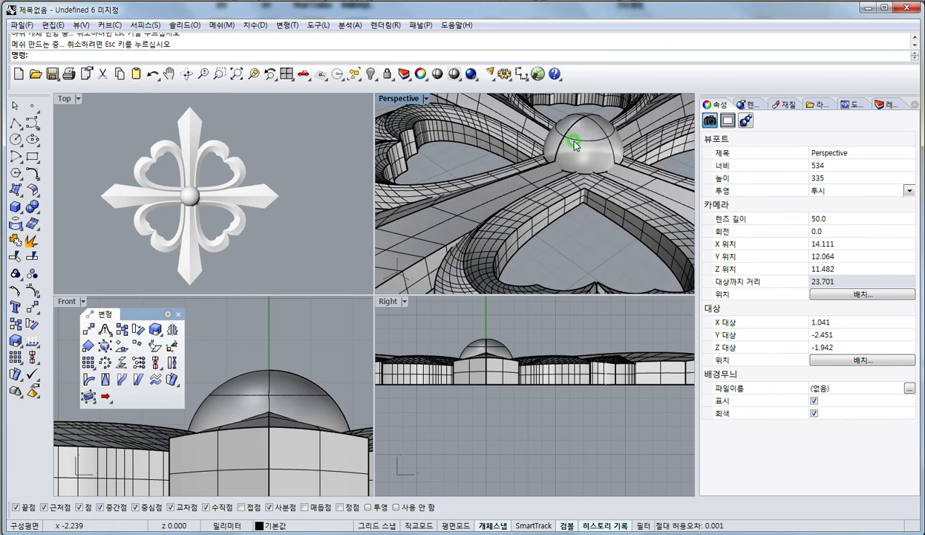
left_click(583, 143)
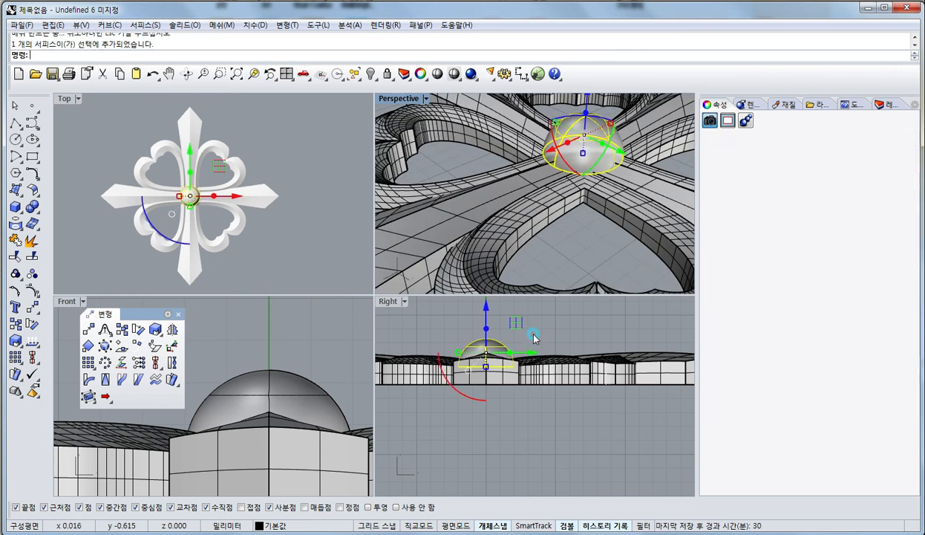
left_click(483, 366)
left_click_drag(486, 366, 486, 358)
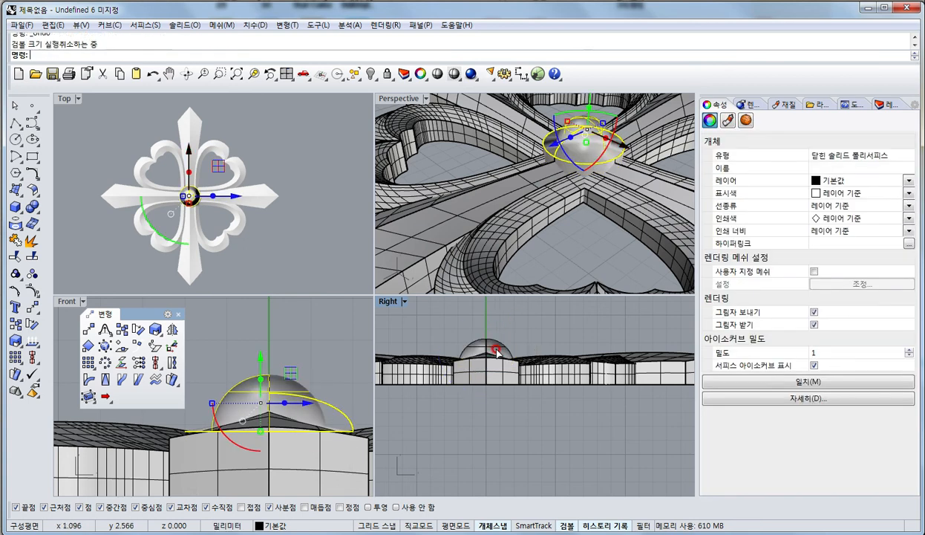
key("Escape")
- Scale the dome surface vertically with Scale1D in the Right view, using a base point just above the dome
scroll(502, 340, "up", 3)
left_click(502, 339)
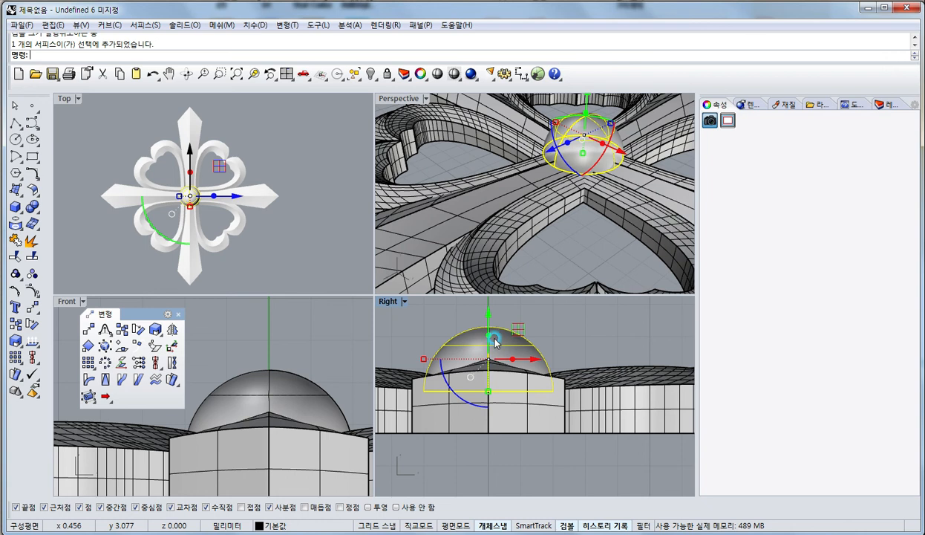
left_click(505, 313)
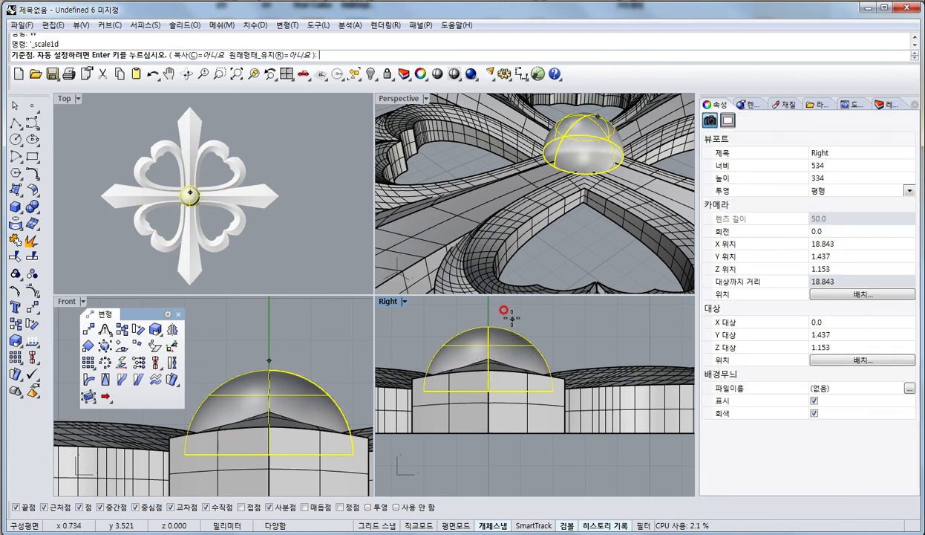
key("shift")
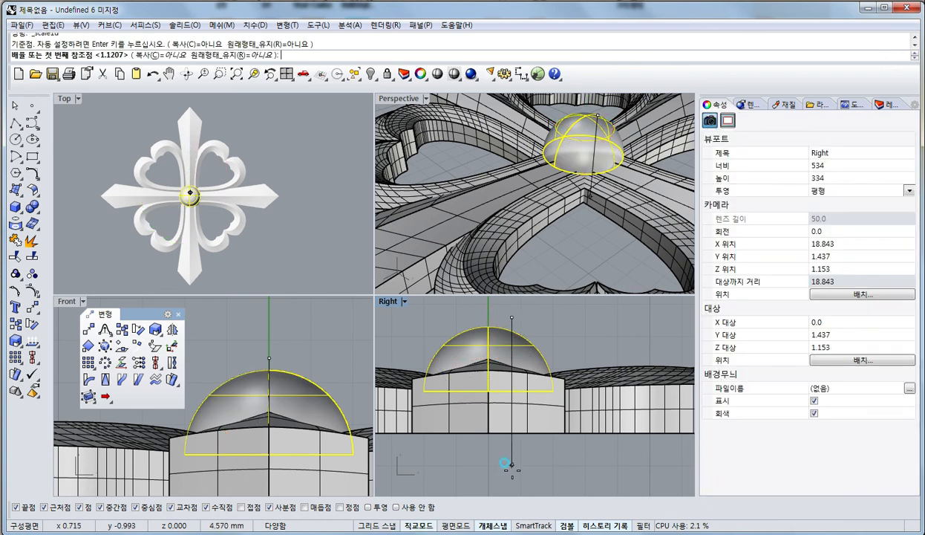
left_click(506, 464)
left_click(502, 420)
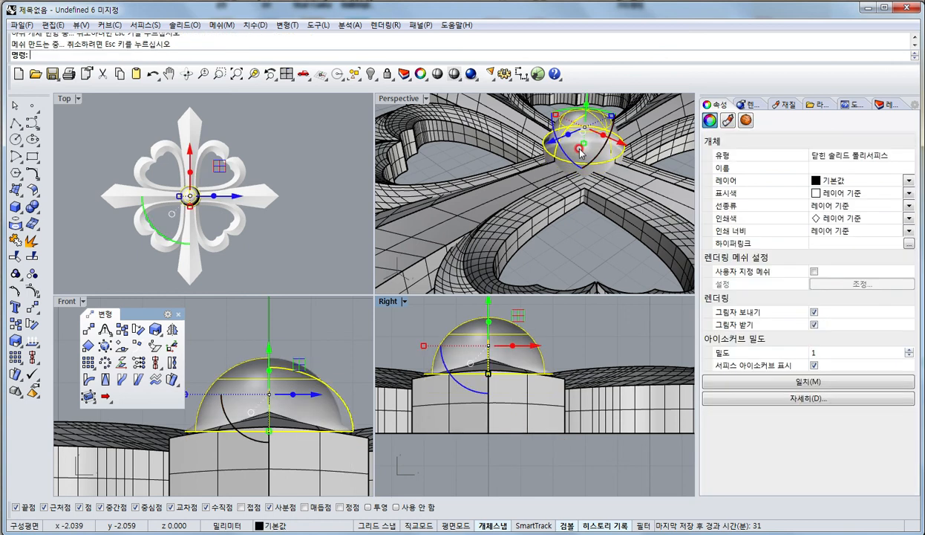
- Inspect the dome's junction with the arms in a maximized Perspective view and undo the one-directional scale
scroll(581, 153, "up", 3)
double_click(398, 98)
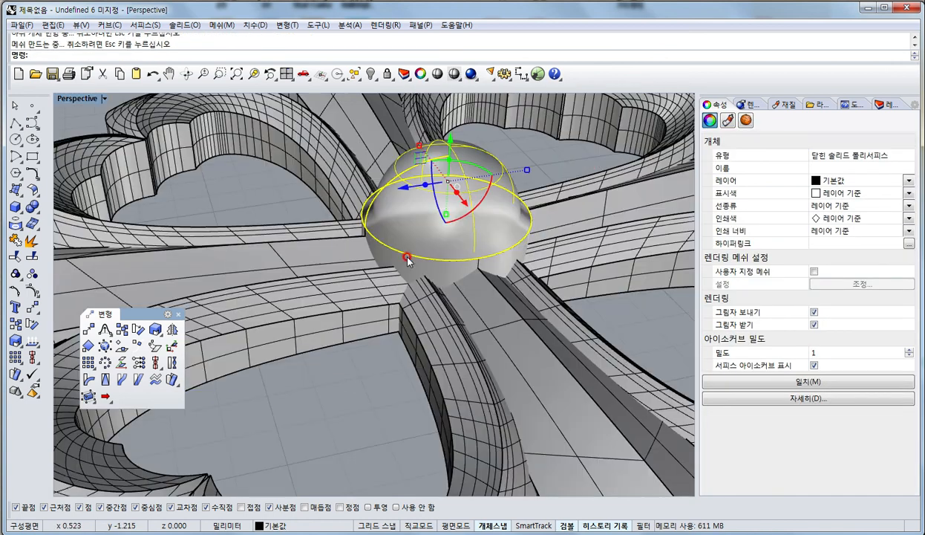
scroll(463, 245, "up", 2)
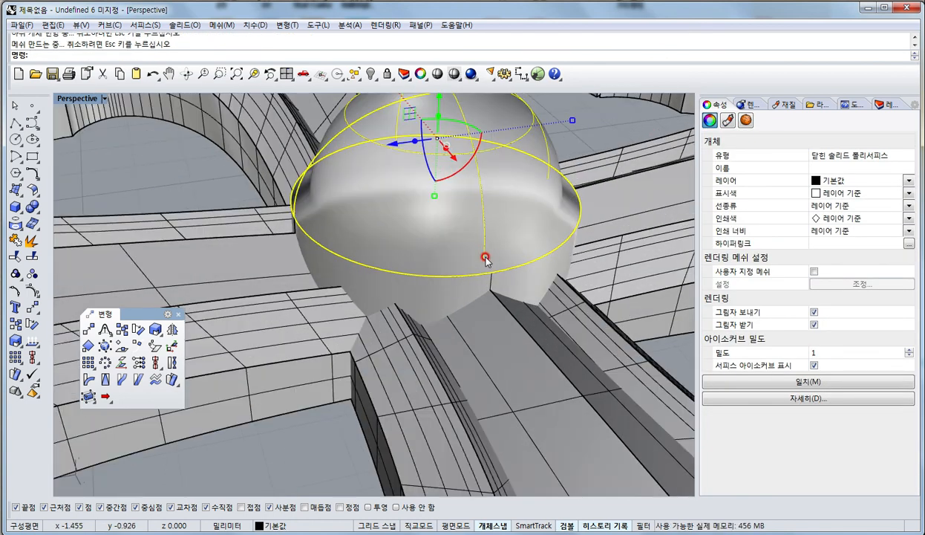
scroll(484, 261, "down", 3)
key("ctrl+z")
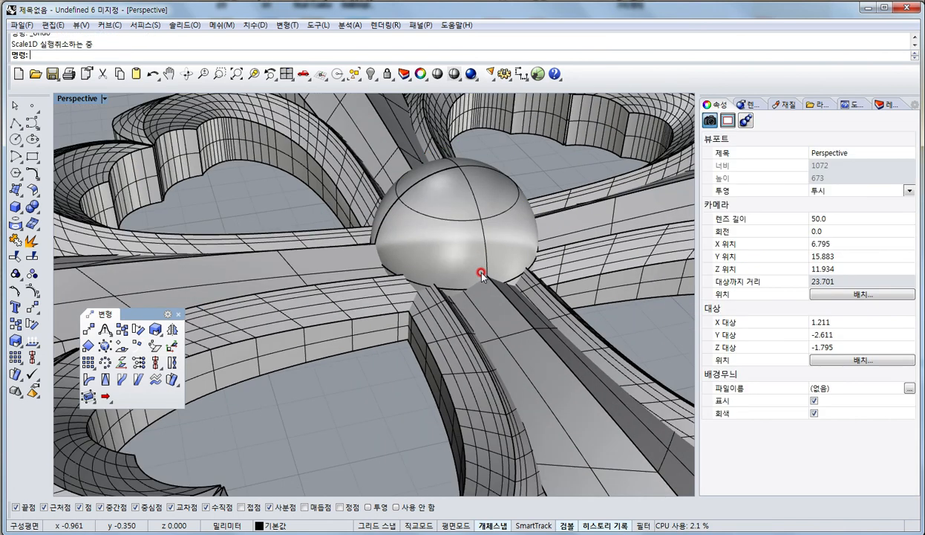
- Select the whole center piece, try nudging it slightly upward, and deselect it
left_click(481, 223)
right_click_drag(377, 332, 423, 372)
scroll(434, 236, "up", 3)
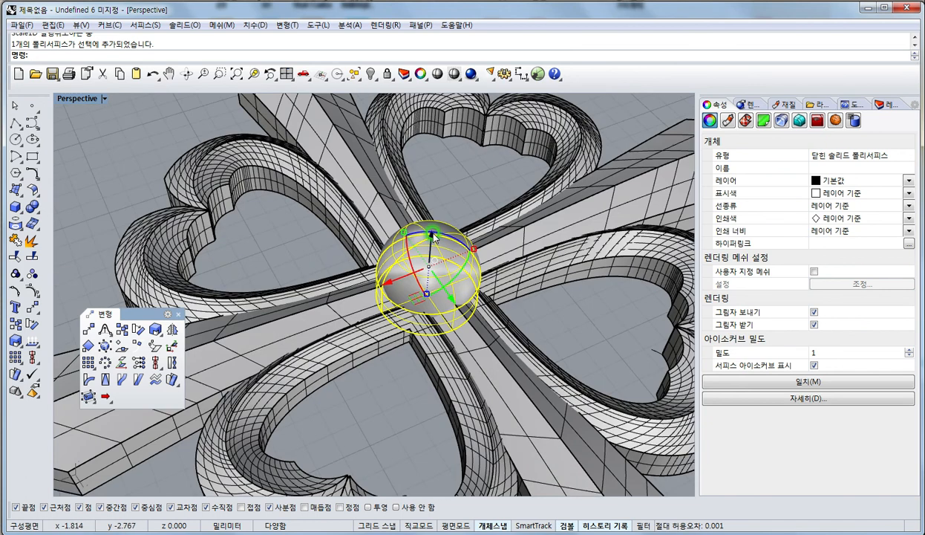
left_click_drag(434, 235, 432, 223)
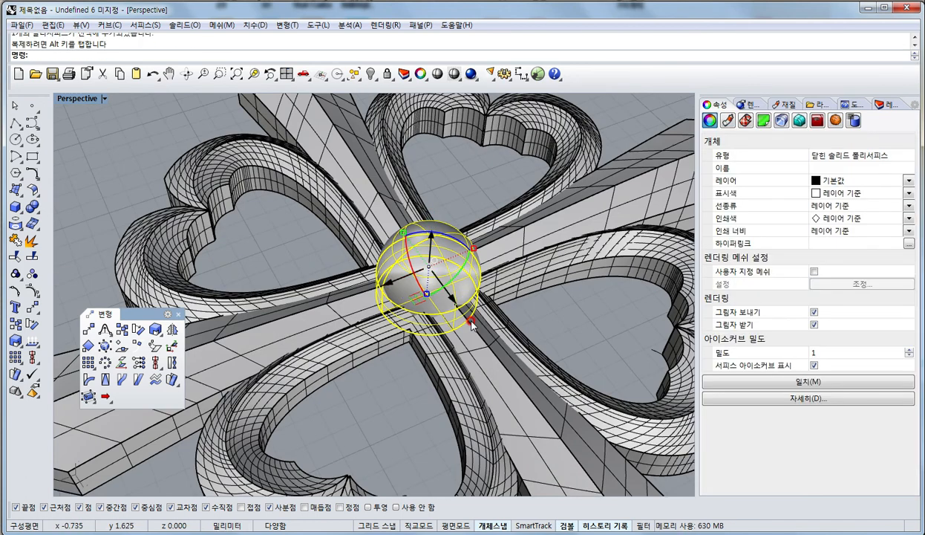
left_click(472, 325)
- Raise the center piece slightly above the arms and reduce its height with the gumball, checking it from a low angle
right_click_drag(436, 336, 439, 219)
left_click(458, 214)
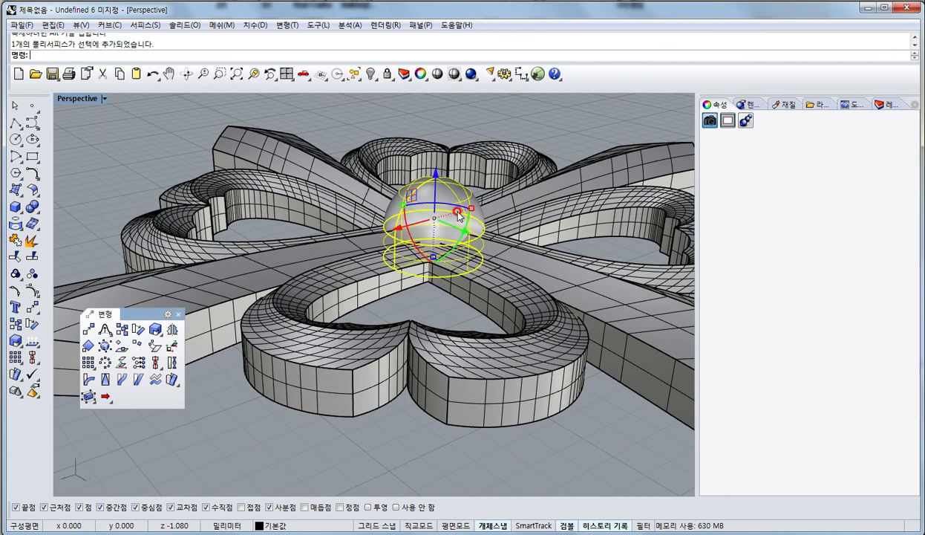
scroll(441, 189, "up", 3)
left_click_drag(450, 203, 450, 185)
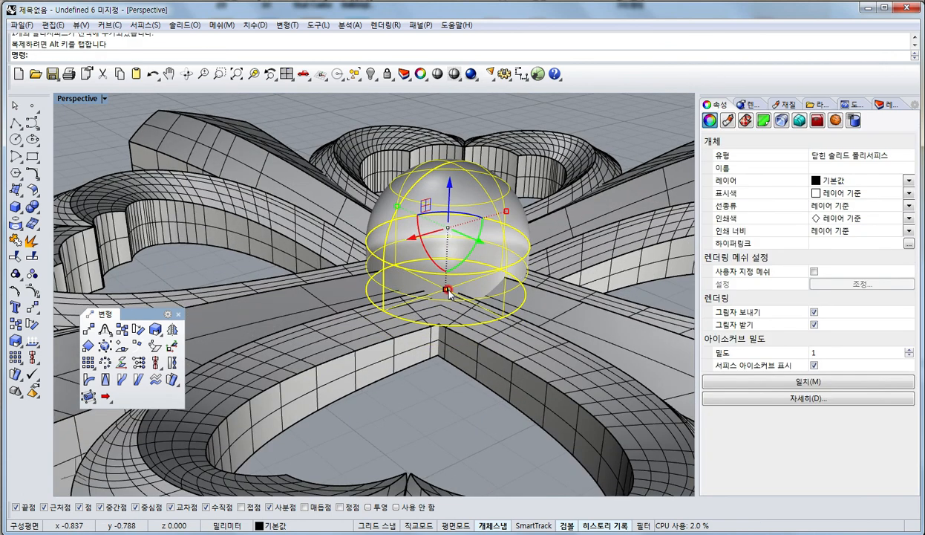
left_click_drag(447, 290, 448, 273)
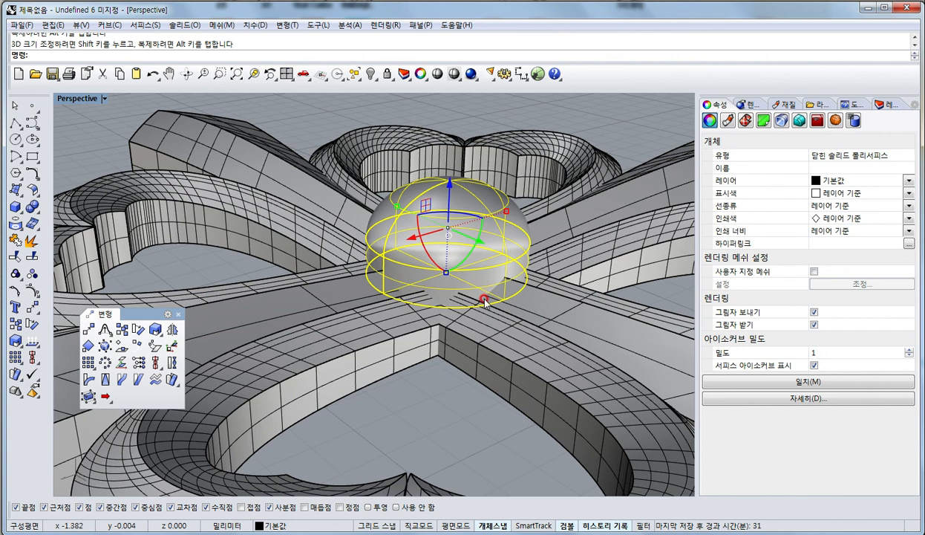
right_click_drag(481, 300, 450, 270)
right_click_drag(448, 191, 441, 274)
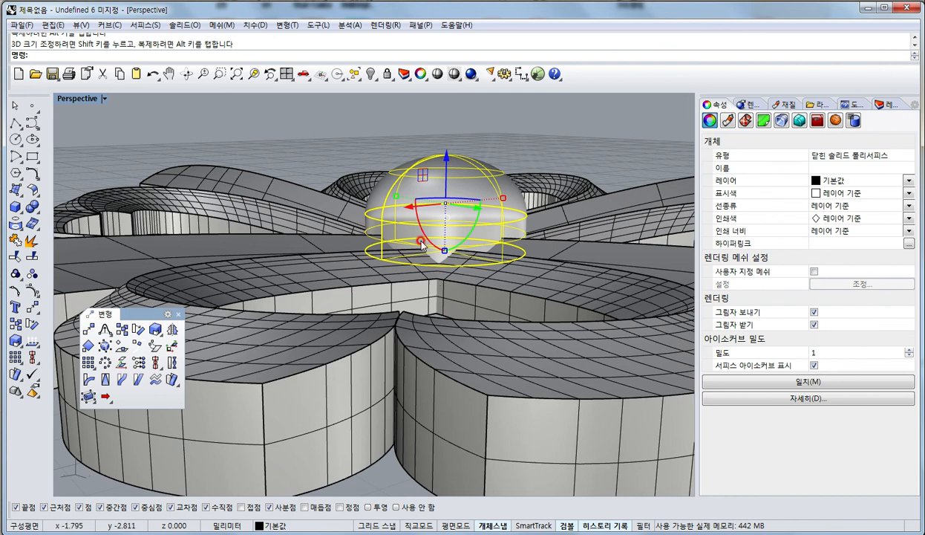
- Lock everything except the center piece and select the piece's bottom face from below
left_click(386, 77)
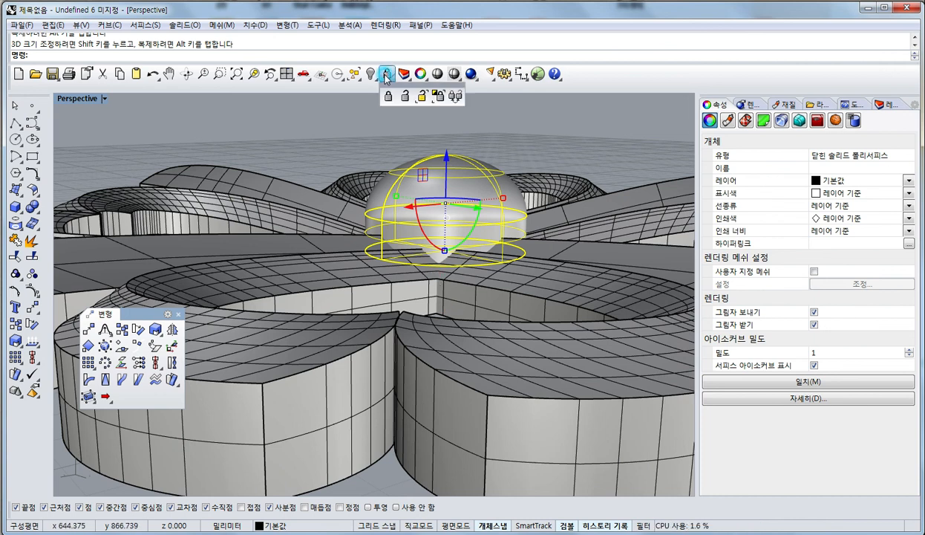
left_click(438, 98)
right_click_drag(449, 249, 441, 212)
left_click(438, 179)
left_click(439, 177, "ctrl+shift")
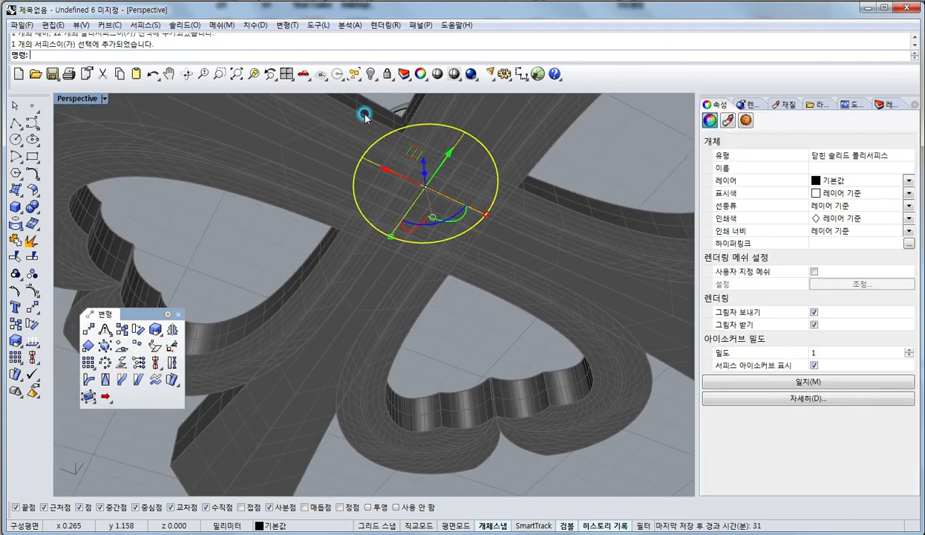
- In the four-viewport layout, align the center piece's bottom face to the cross's base with Set Points in world Z only
double_click(87, 99)
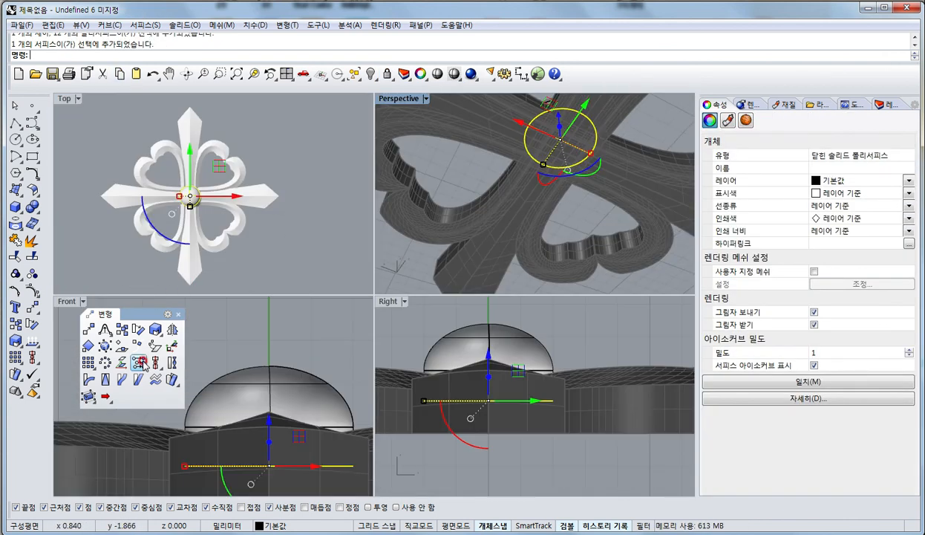
left_click(139, 361)
left_click(443, 227)
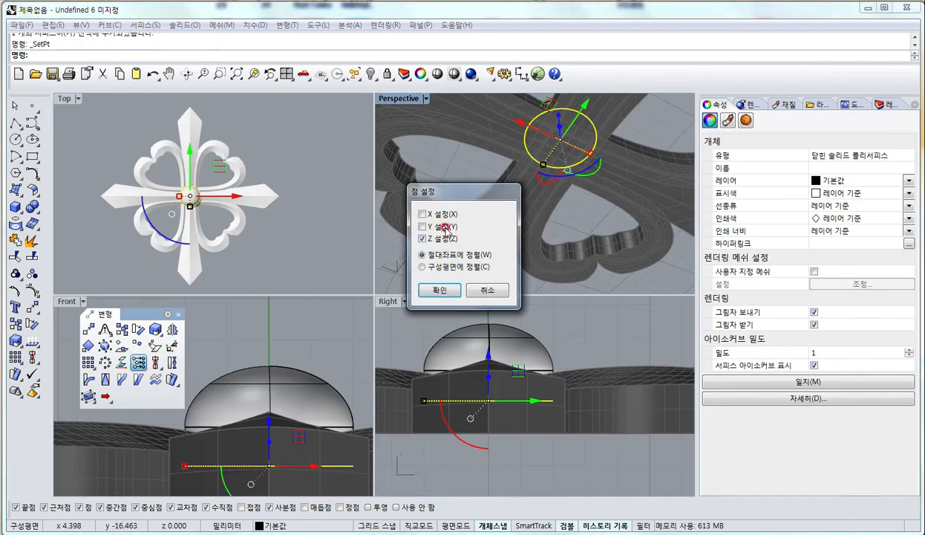
left_click(437, 289)
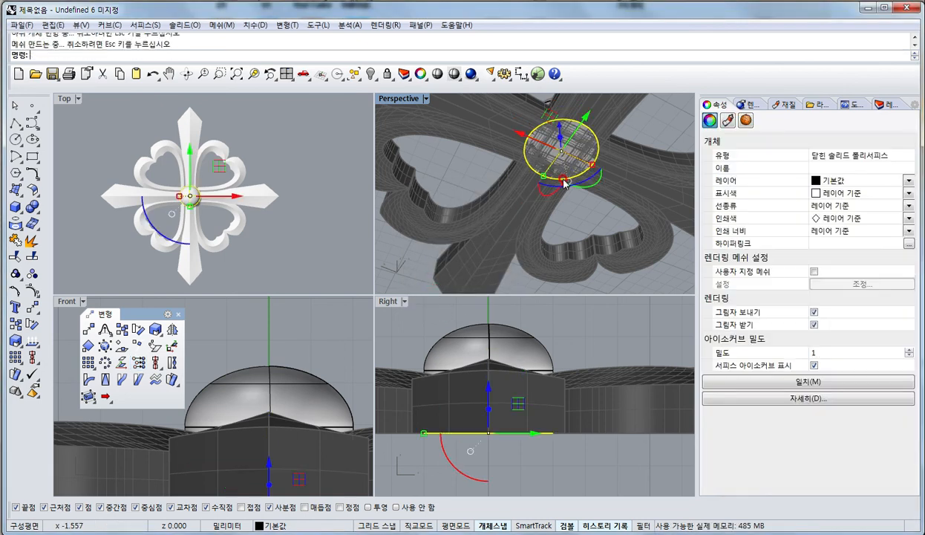
key("Escape")
right_click_drag(530, 198, 519, 290)
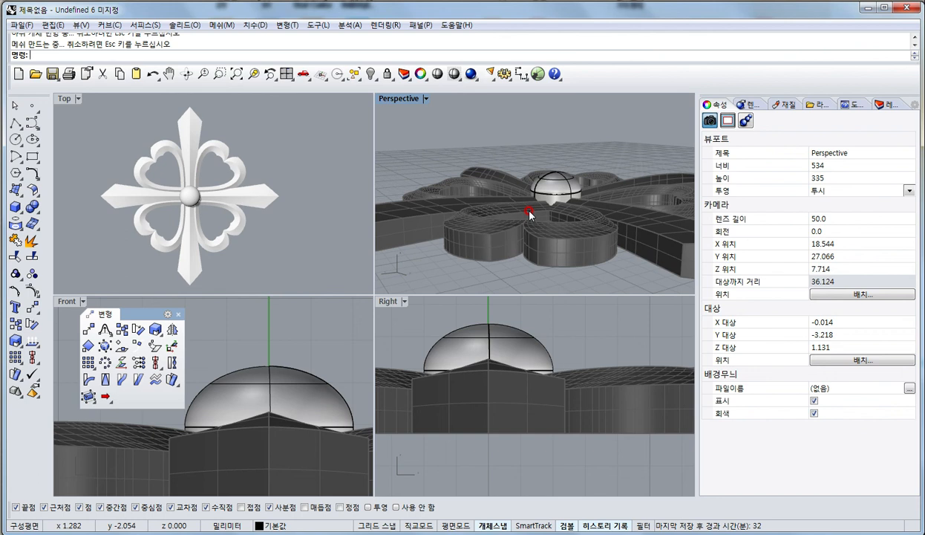
- View the whole cross smaller in the Top view and close the floating Transform toolbar
right_click_drag(209, 233, 211, 187)
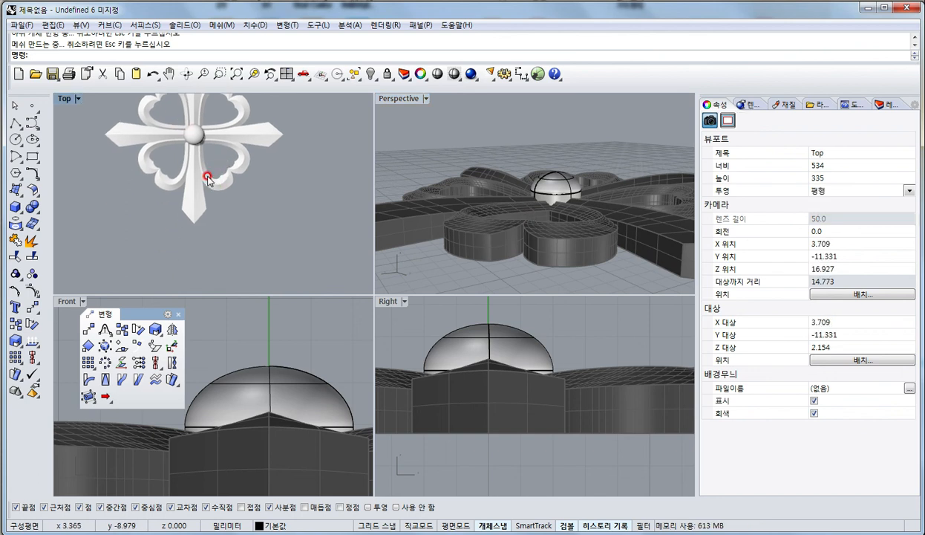
scroll(212, 223, "down", 3)
scroll(184, 196, "up", 2)
scroll(165, 170, "down", 2)
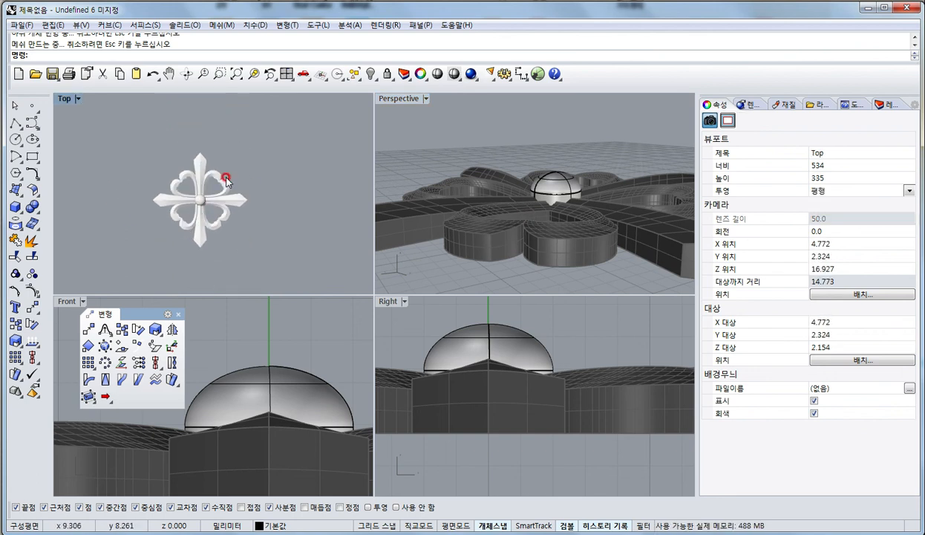
left_click(177, 316)
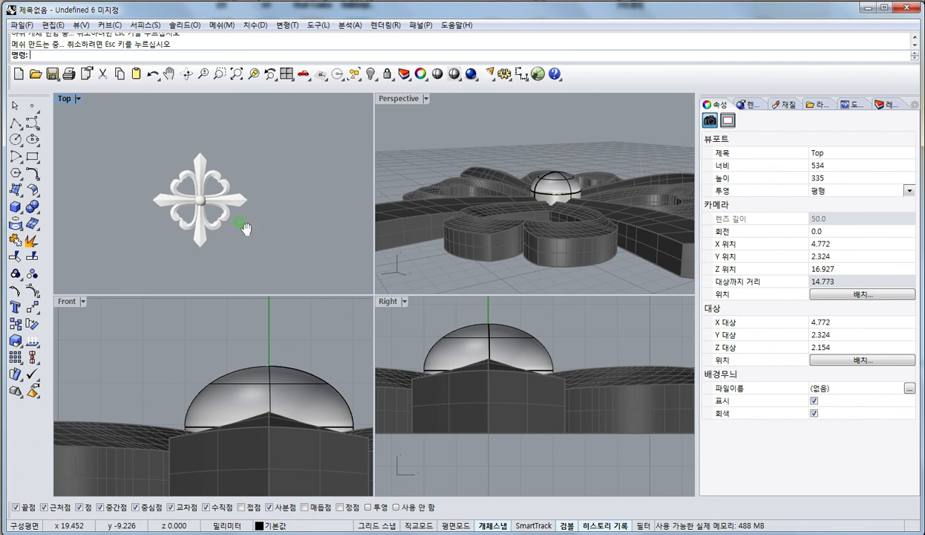
right_click_drag(251, 229, 231, 217)
- Frame the whole cross in Perspective with rendered display, maximize the view, and examine the model from above
right_click_drag(553, 230, 528, 233)
key("ctrl+shift+e")
key("ctrl+alt+r")
right_click_drag(490, 166, 495, 197)
double_click(400, 98)
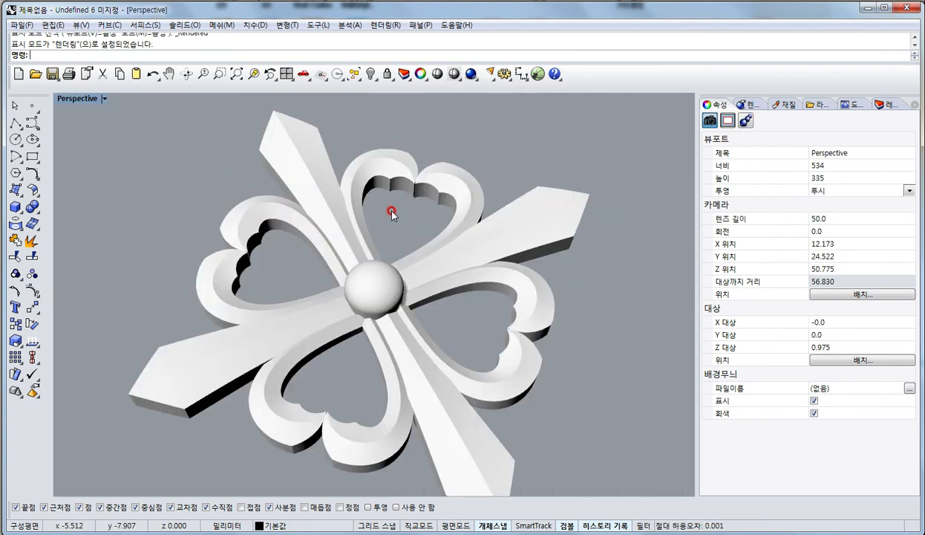
mouse_move(355, 237)
right_mouse_down()
mouse_move(399, 234)
mouse_move(356, 223)
right_mouse_up()
scroll(399, 233, "down", 2)
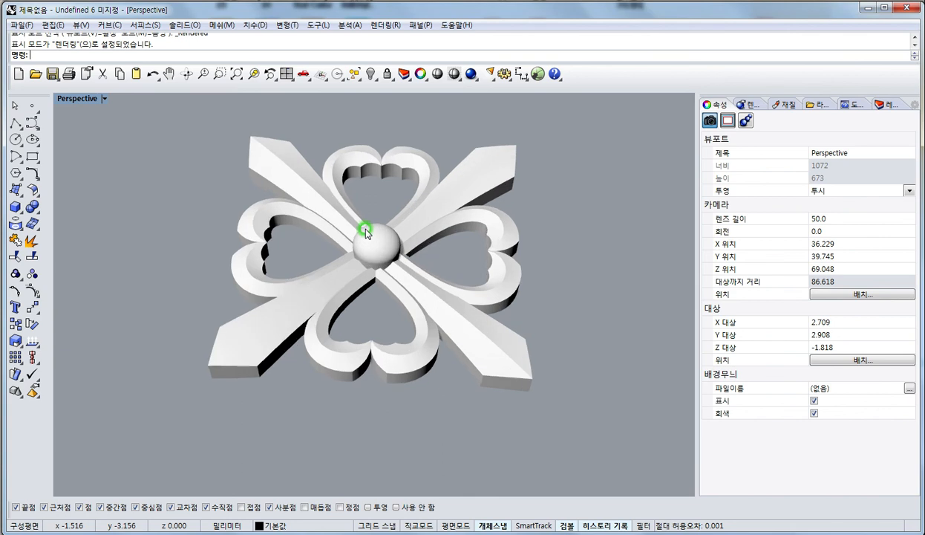